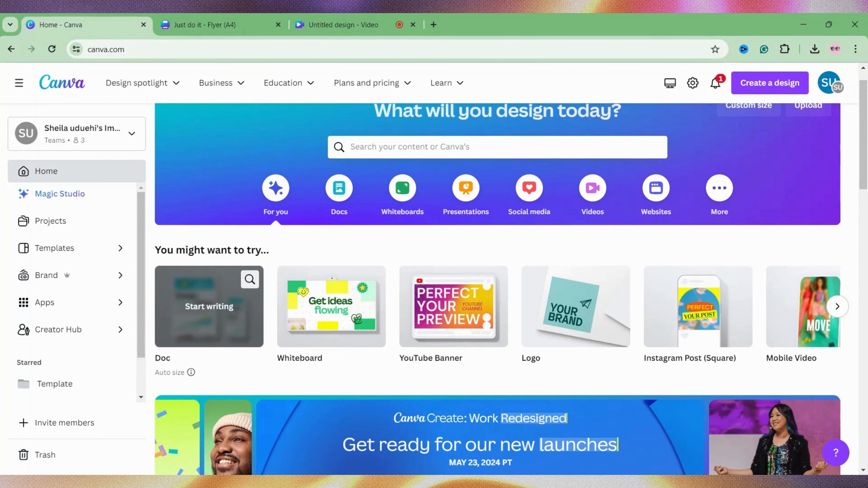
- Create a new blank A4 flyer design by searching for "flyer", and hide the template suggestions beside the canvas
{"action": "scroll", "coordinate": [758, 106], "scroll_direction": "up", "scroll_amount": 1}
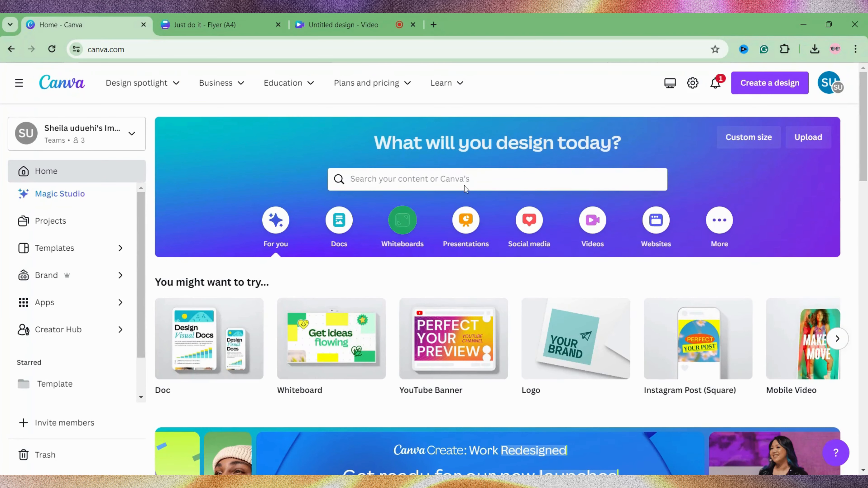
{"action": "left_click", "coordinate": [755, 90]}
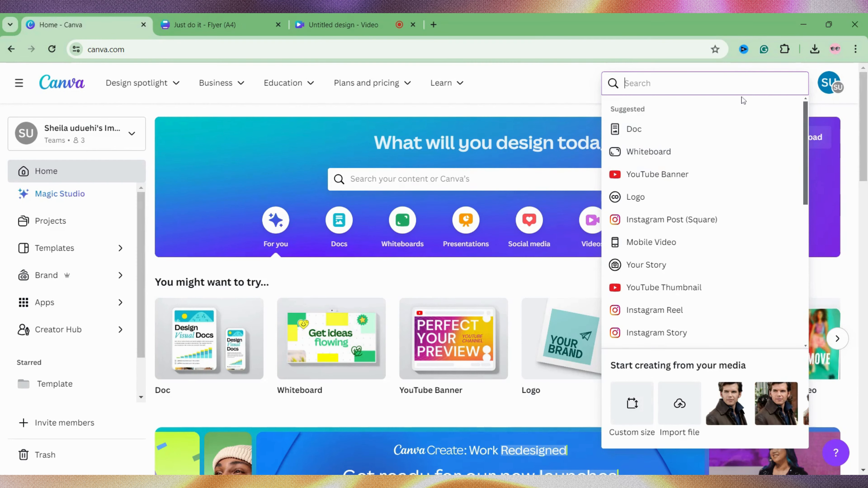
{"action": "type", "text": "flyer"}
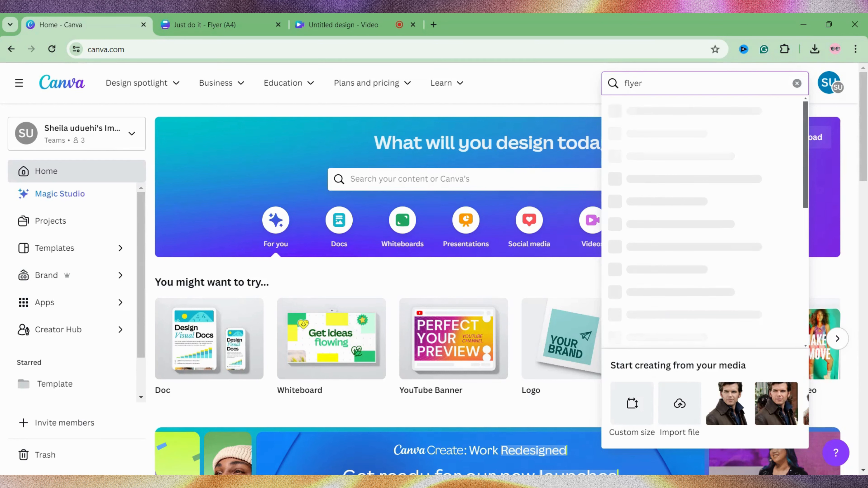
{"action": "left_click", "coordinate": [737, 111]}
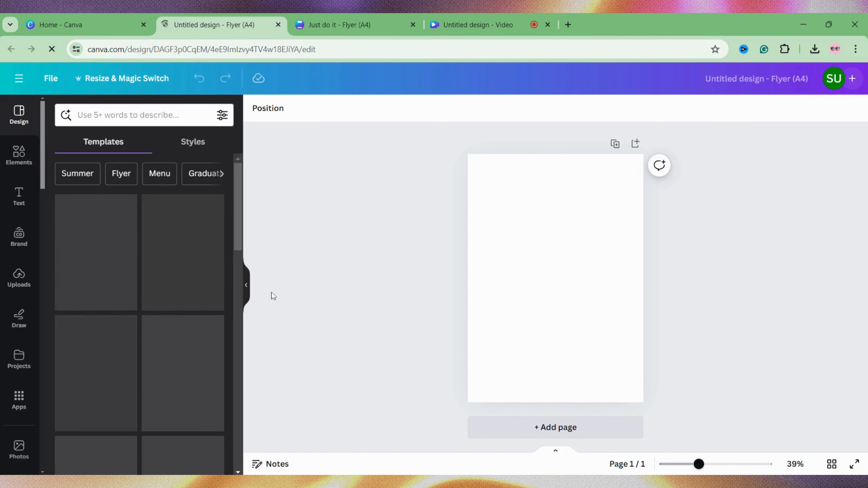
{"action": "left_click", "coordinate": [246, 284]}
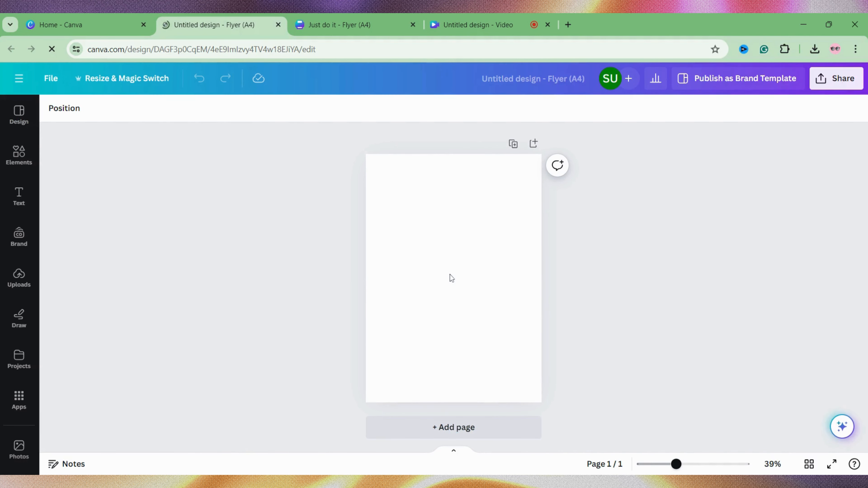
- Set the page background to the custom red color #CC0000
{"action": "left_click", "coordinate": [449, 274]}
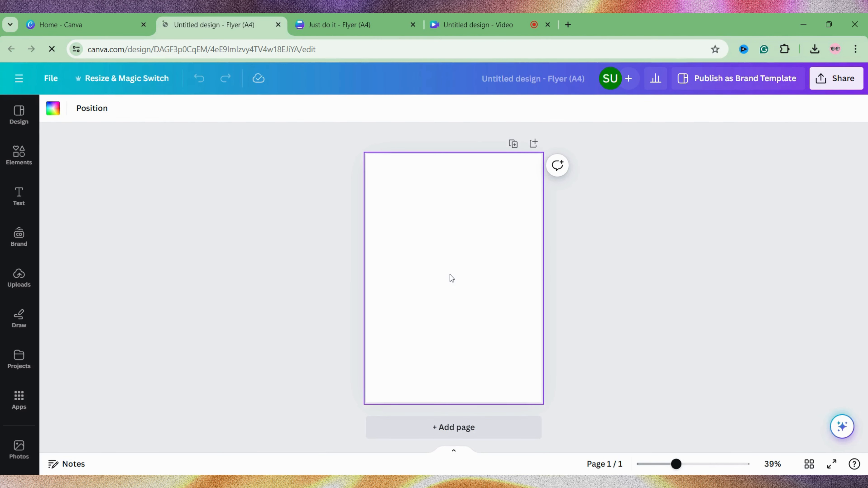
{"action": "left_click", "coordinate": [54, 113]}
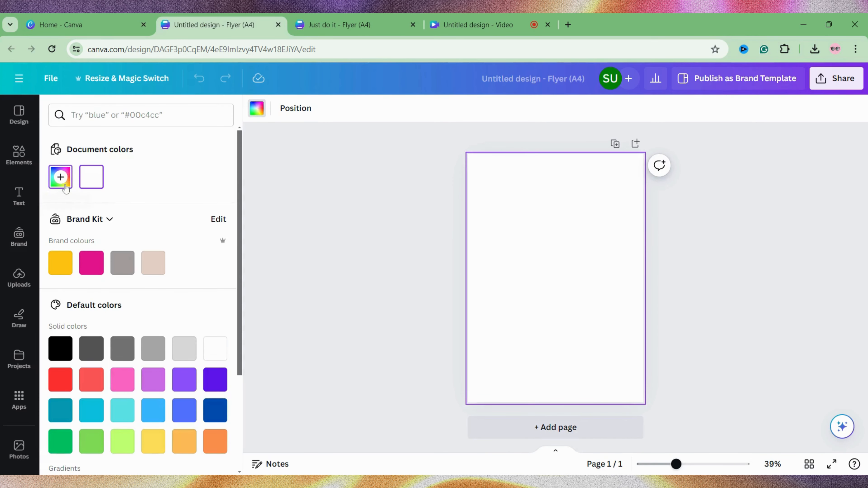
{"action": "left_click", "coordinate": [66, 188]}
{"action": "type", "text": "#CC0000"}
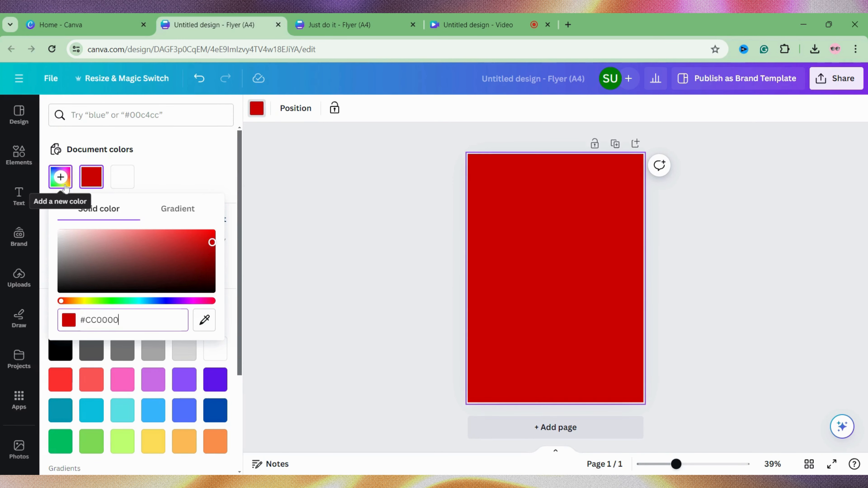
{"action": "left_click", "coordinate": [649, 292]}
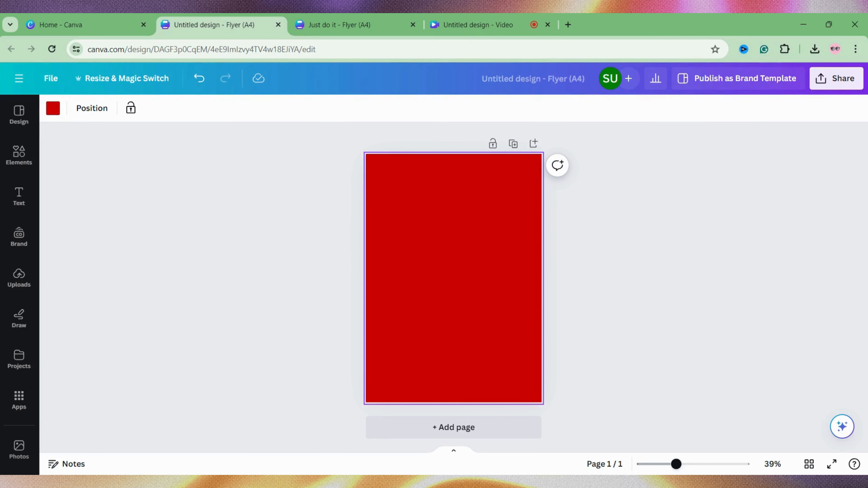
- Add the text "JUST", enlarge it to font size 157, and place it near the top of the page
{"action": "key", "text": "t"}
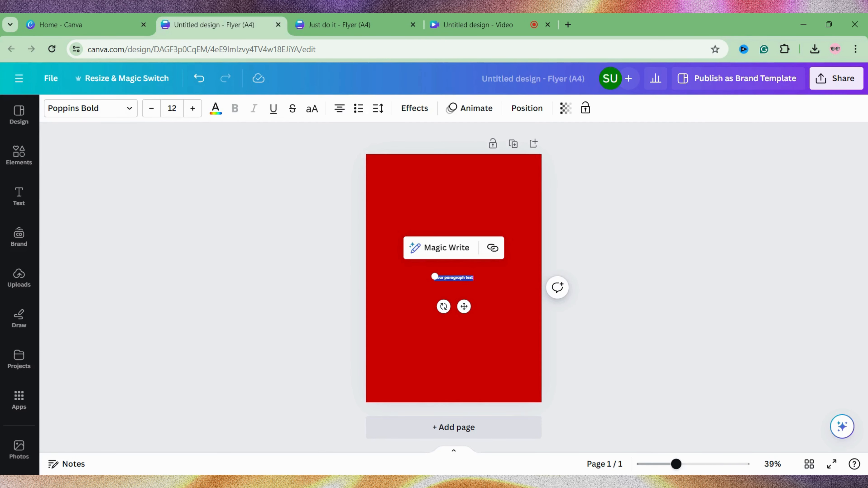
{"action": "left_click_drag", "start_coordinate": [432, 273], "coordinate": [383, 270]}
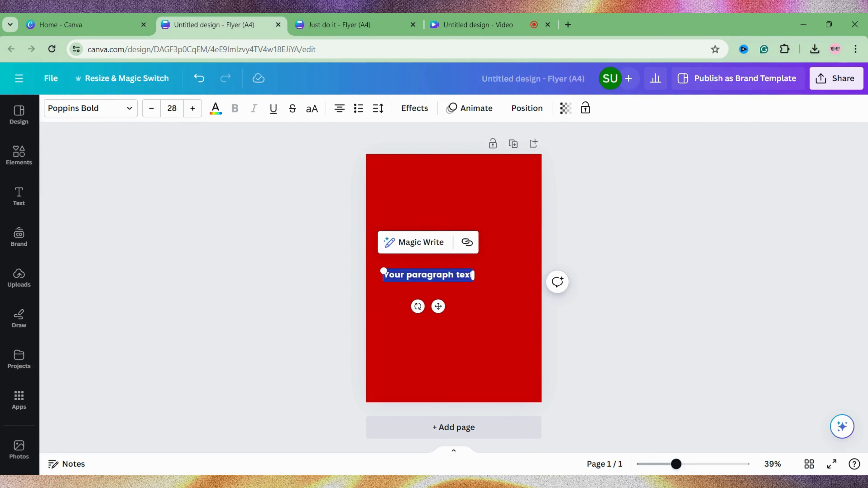
{"action": "type", "text": "JUST"}
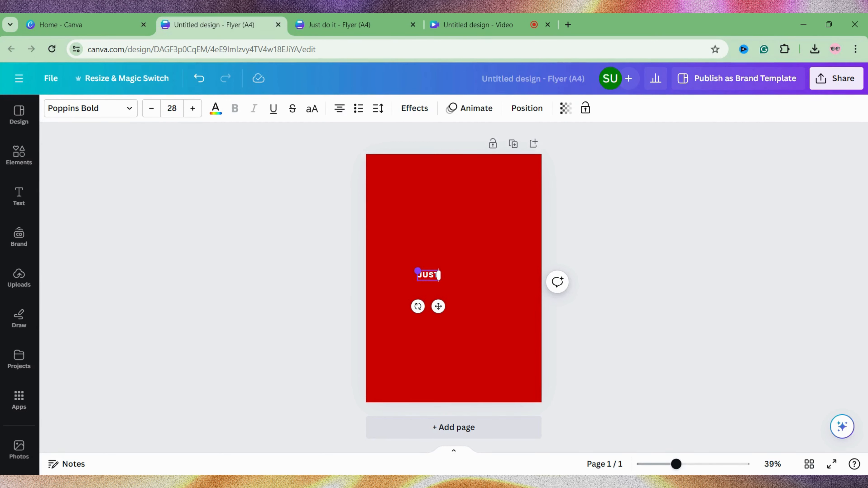
{"action": "left_click_drag", "start_coordinate": [416, 272], "coordinate": [312, 233]}
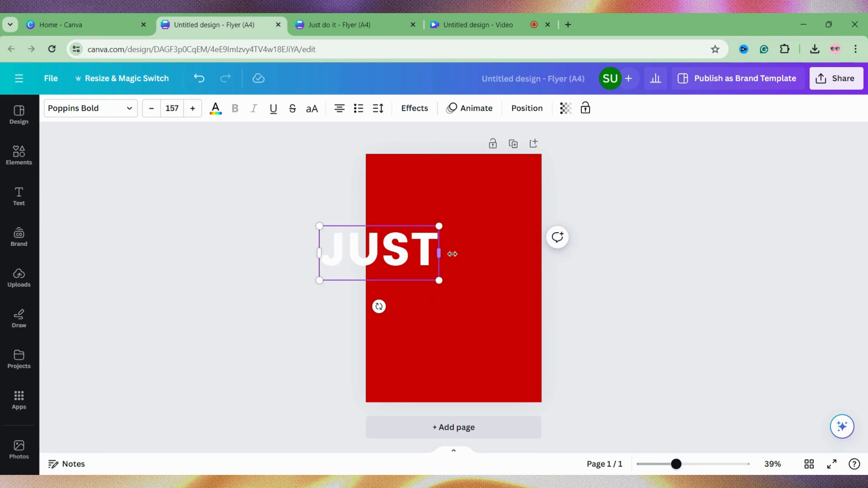
{"action": "left_click", "coordinate": [487, 266]}
{"action": "left_click_drag", "start_coordinate": [425, 246], "coordinate": [503, 202]}
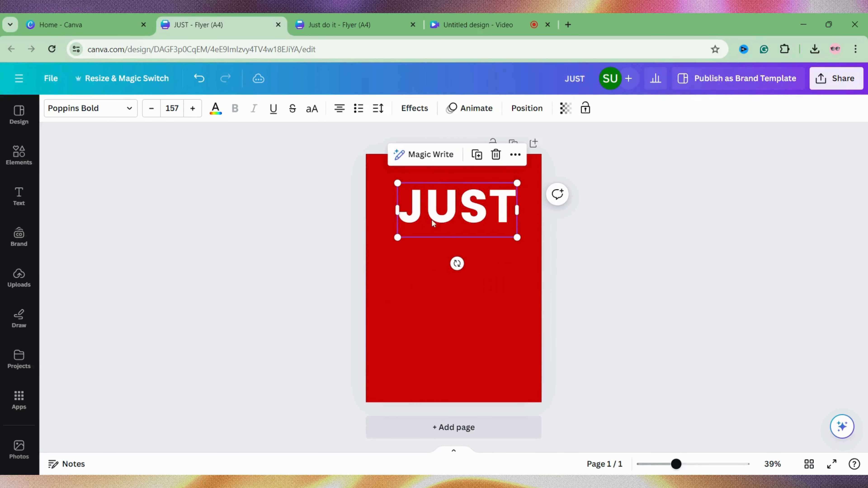
- Change the font of JUST to Anton
{"action": "left_click", "coordinate": [120, 109]}
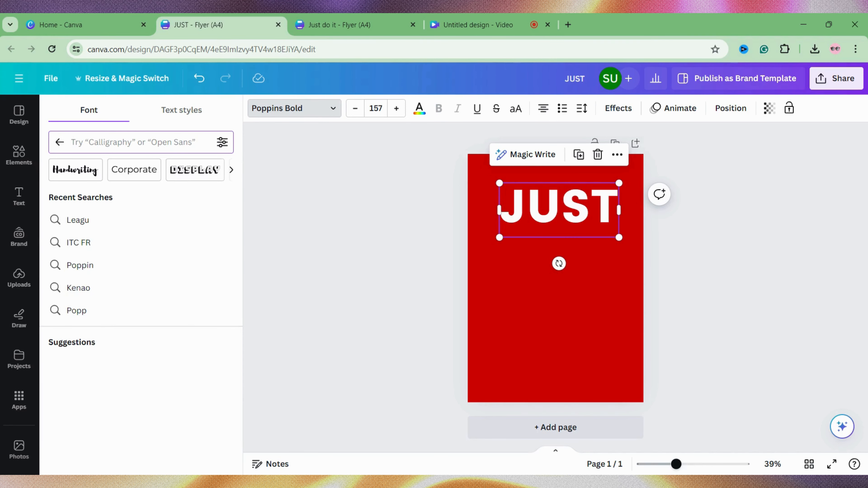
{"action": "type", "text": "AN"}
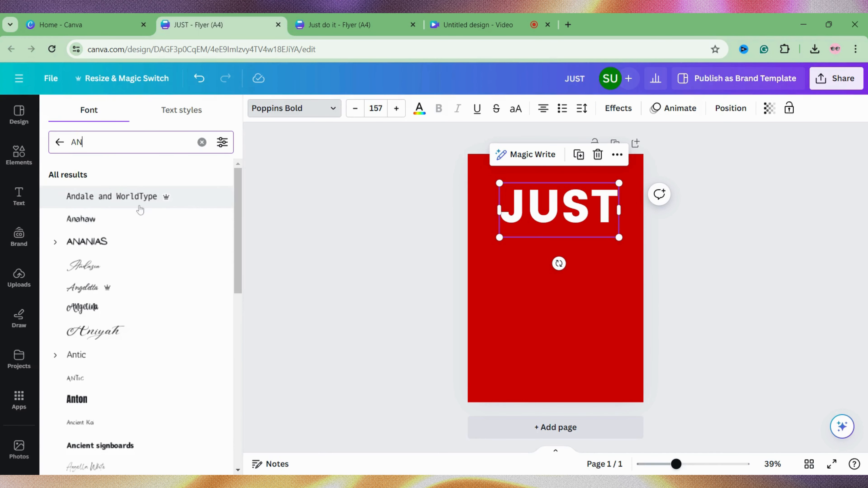
{"action": "left_click", "coordinate": [115, 397]}
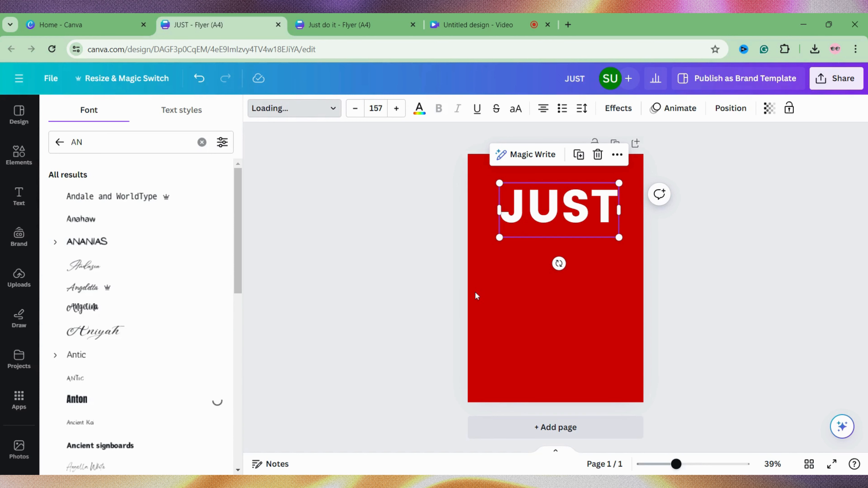
{"action": "left_click", "coordinate": [407, 271]}
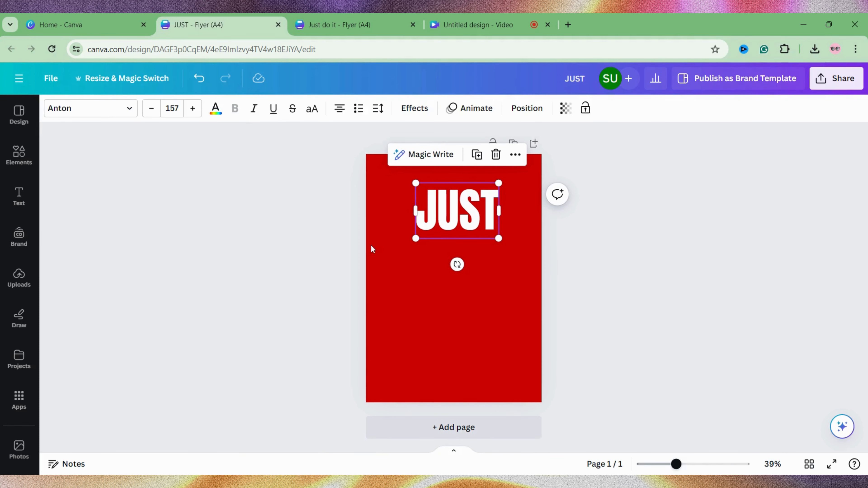
{"action": "left_click", "coordinate": [324, 249]}
- Enlarge JUST to font size 261 and center it in the upper part of the page
{"action": "left_click", "coordinate": [447, 208]}
{"action": "left_click_drag", "start_coordinate": [499, 180], "coordinate": [571, 172]}
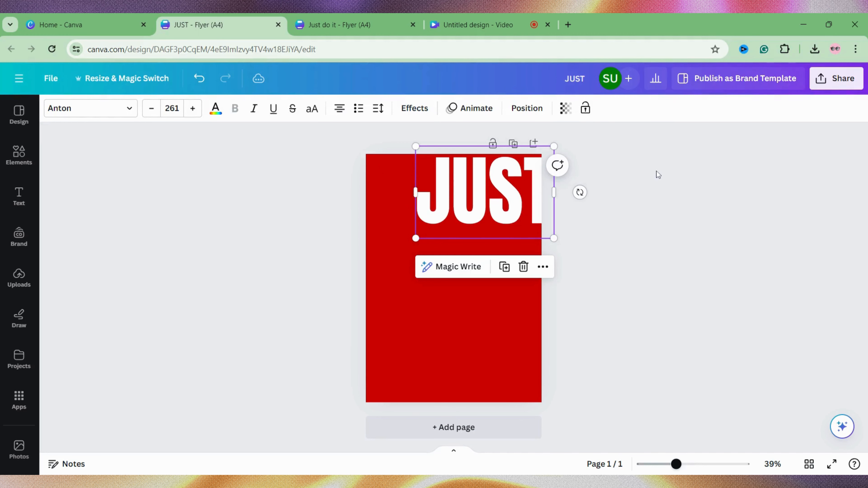
{"action": "left_click", "coordinate": [634, 184]}
{"action": "left_click", "coordinate": [511, 194]}
{"action": "left_click_drag", "start_coordinate": [511, 193], "coordinate": [481, 214]}
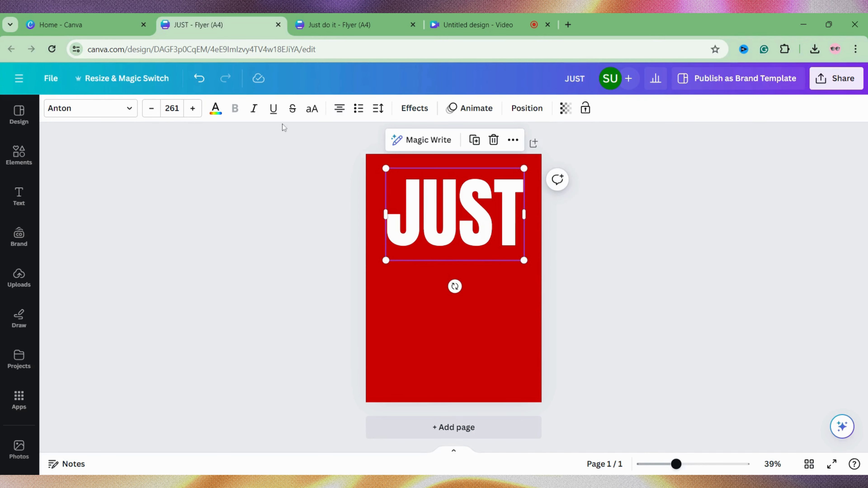
- Try a wider letter spacing of 22 on JUST
{"action": "left_click", "coordinate": [378, 108]}
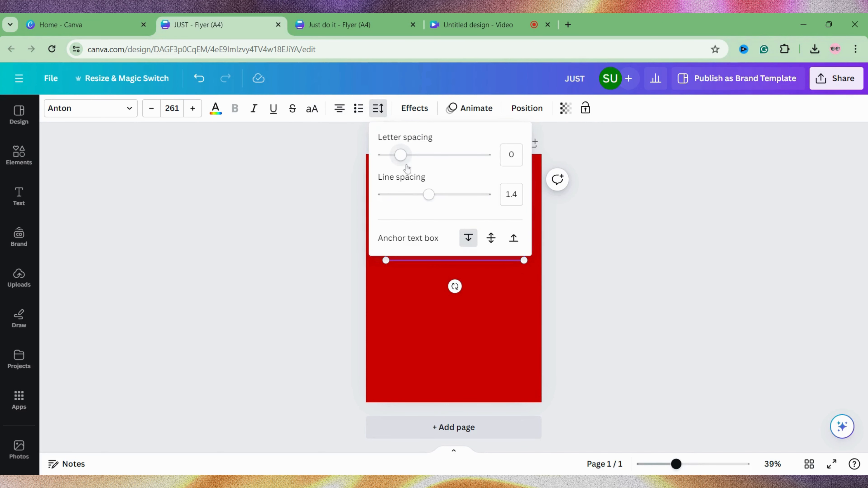
{"action": "left_click_drag", "start_coordinate": [406, 165], "coordinate": [404, 164]}
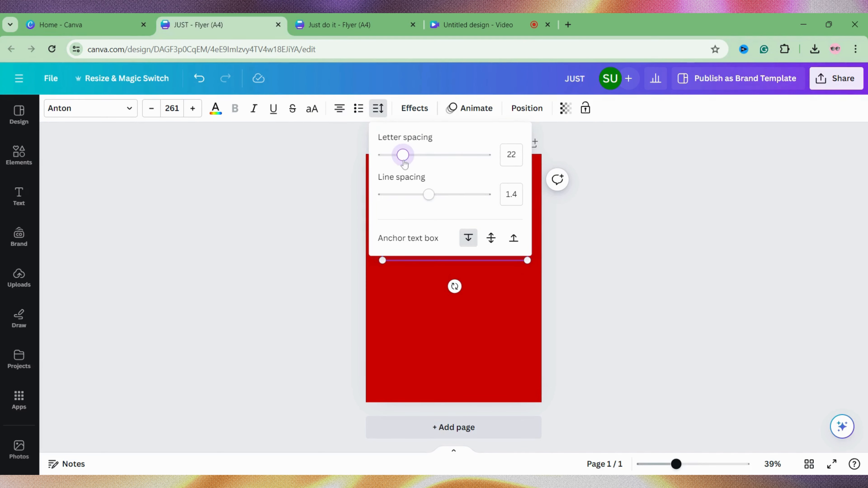
{"action": "left_click", "coordinate": [457, 343]}
{"action": "left_click", "coordinate": [457, 343]}
- Tighten the letter spacing of JUST so the letters nearly touch, and center the word in the upper half of the page
{"action": "left_click_drag", "start_coordinate": [451, 258], "coordinate": [448, 366]}
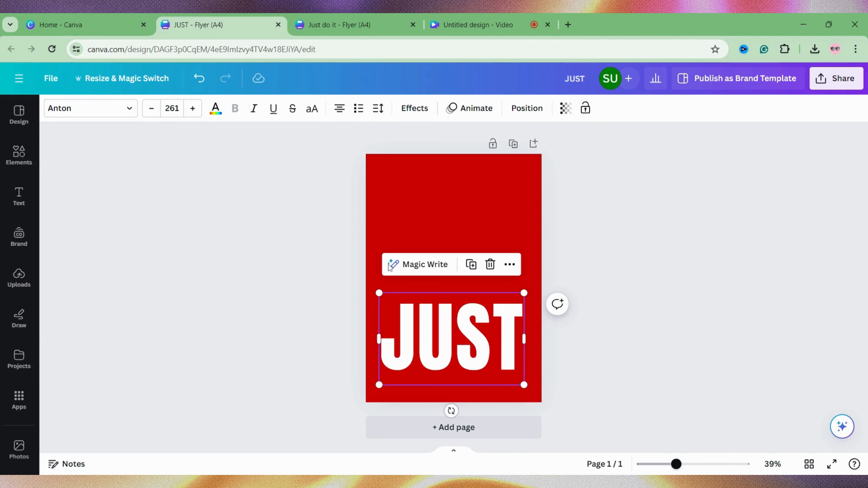
{"action": "left_click", "coordinate": [382, 110]}
{"action": "mouse_move", "coordinate": [408, 160]}
{"action": "left_mouse_down"}
{"action": "mouse_move", "coordinate": [392, 162]}
{"action": "mouse_move", "coordinate": [399, 164]}
{"action": "left_mouse_up"}
{"action": "left_click", "coordinate": [587, 184]}
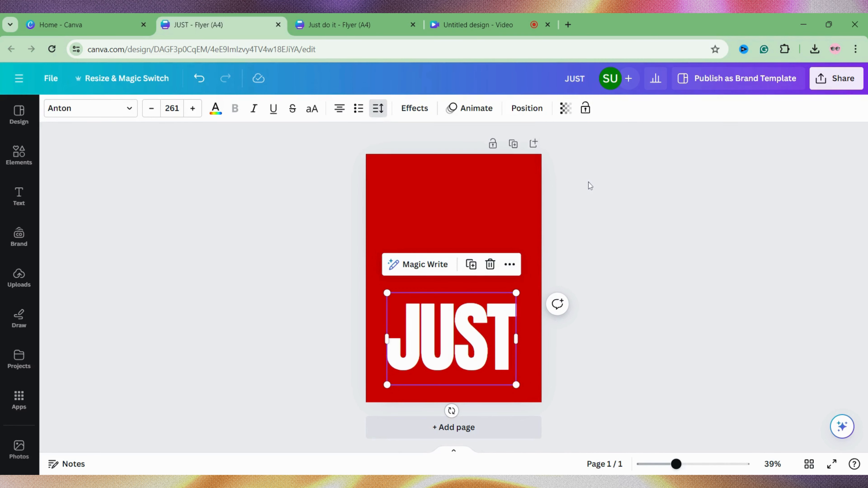
{"action": "left_click", "coordinate": [587, 184]}
{"action": "left_click_drag", "start_coordinate": [469, 371], "coordinate": [470, 259]}
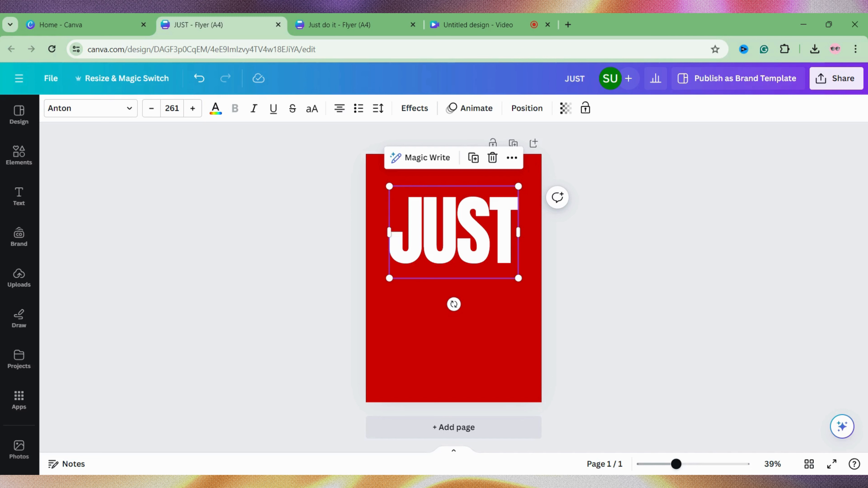
- Duplicate JUST, place the copy directly below it, and change the copy's text to "do" in uppercase
{"action": "key", "text": "ctrl+d"}
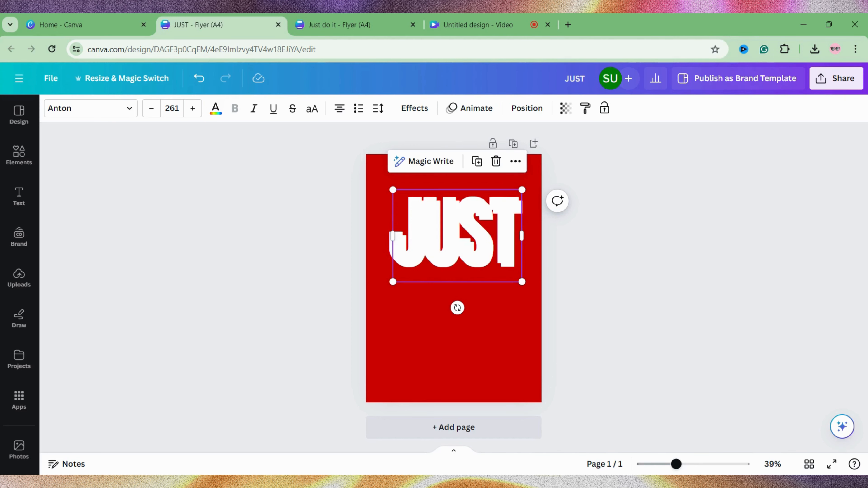
{"action": "left_click_drag", "start_coordinate": [472, 262], "coordinate": [464, 340]}
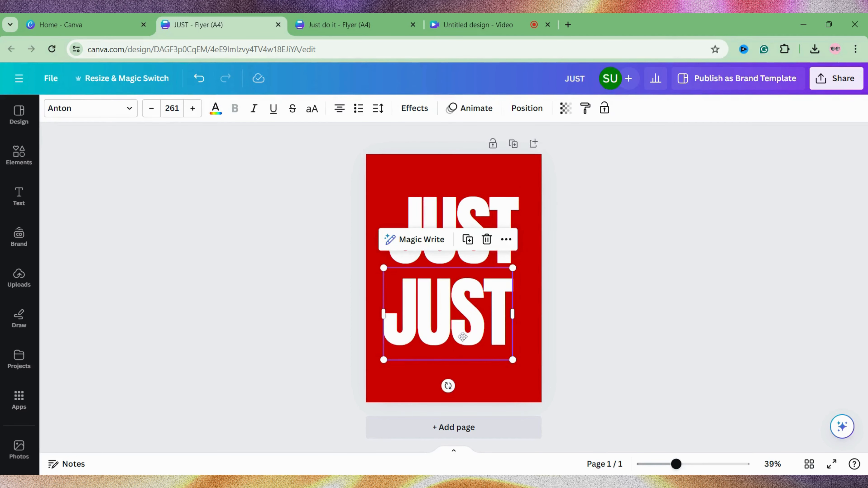
{"action": "double_click", "coordinate": [464, 340]}
{"action": "type", "text": "do"}
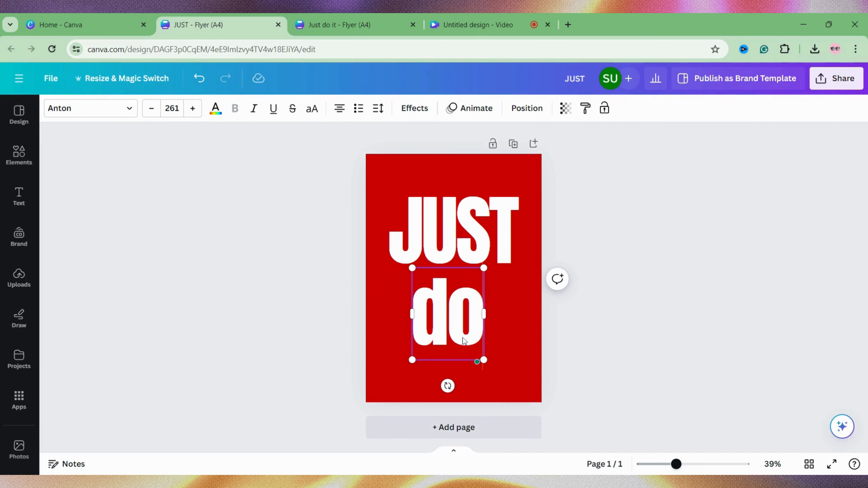
{"action": "left_click", "coordinate": [521, 350]}
{"action": "left_click", "coordinate": [471, 324]}
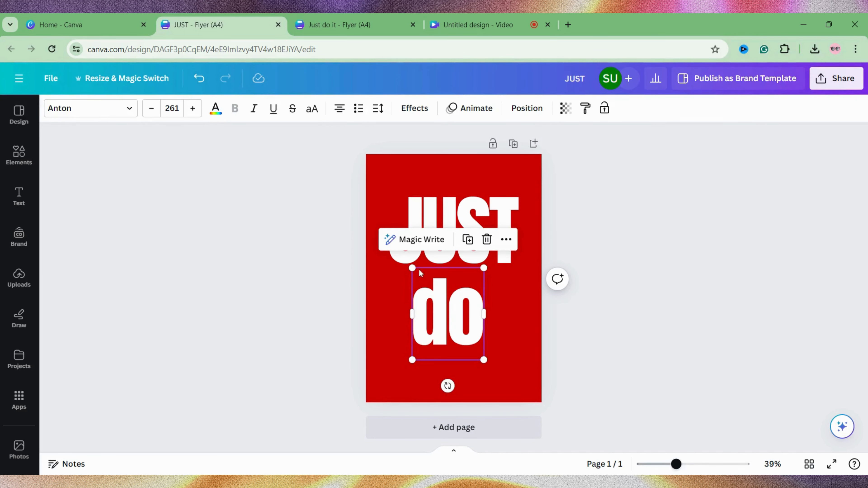
{"action": "left_click", "coordinate": [316, 115]}
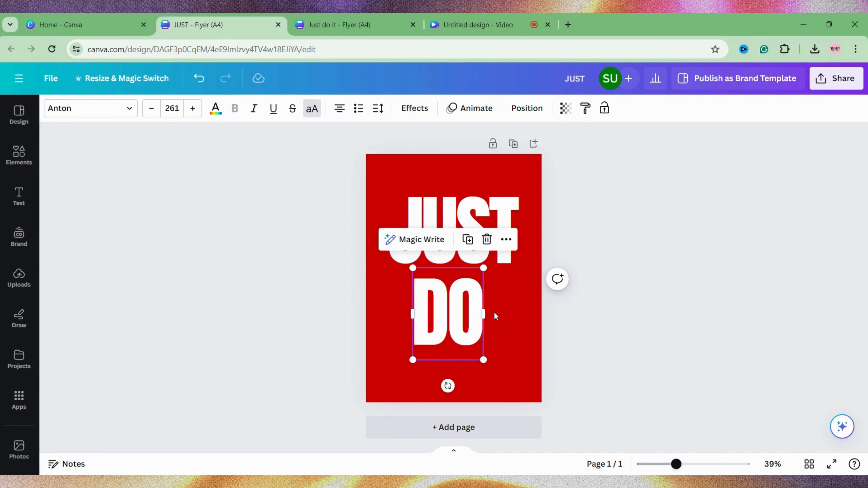
- Widen the DO text box, enlarge the word to font size 307, and center it beneath JUST
{"action": "left_click_drag", "start_coordinate": [485, 316], "coordinate": [500, 314]}
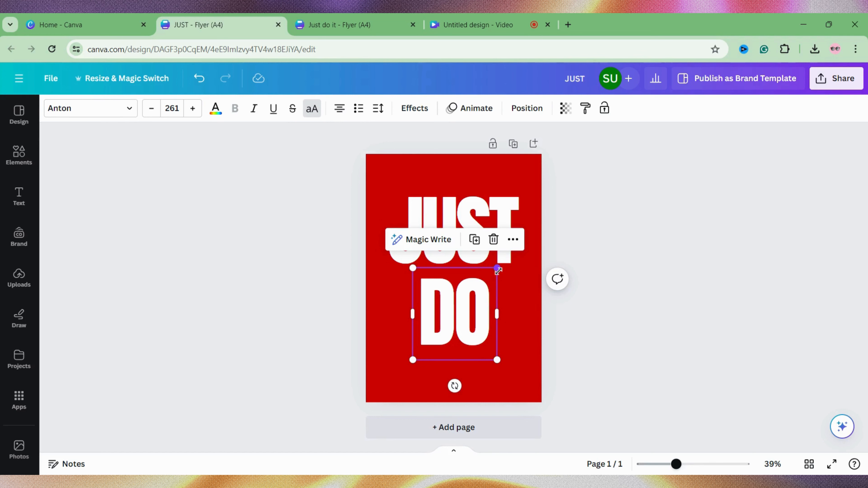
{"action": "left_click_drag", "start_coordinate": [496, 265], "coordinate": [531, 269]}
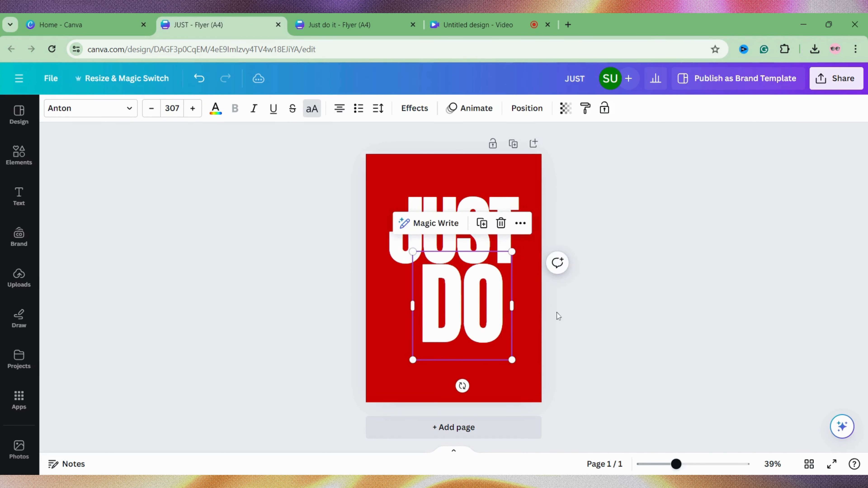
{"action": "left_click", "coordinate": [565, 336]}
{"action": "left_click", "coordinate": [492, 323]}
{"action": "left_click_drag", "start_coordinate": [492, 323], "coordinate": [484, 321]}
- Move JUST and DO up together toward the top of the page
{"action": "left_click", "coordinate": [323, 184]}
{"action": "left_click_drag", "start_coordinate": [324, 181], "coordinate": [477, 313]}
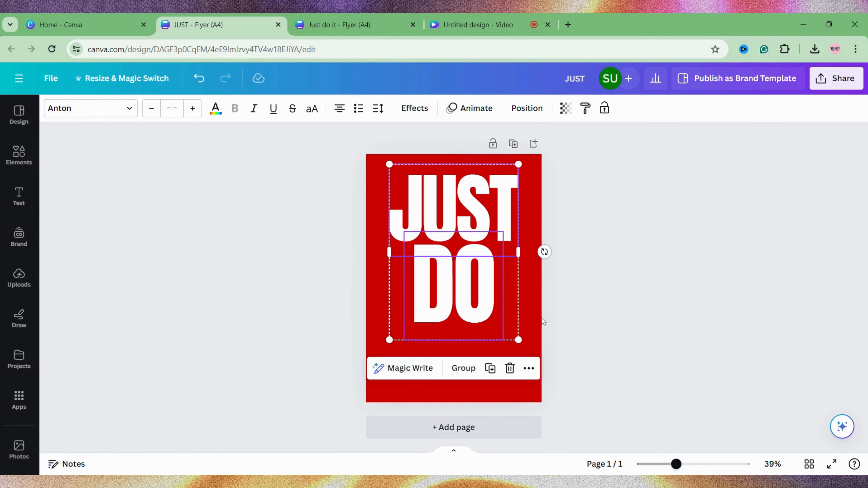
{"action": "left_click", "coordinate": [496, 311]}
- Duplicate DO, change the copy's text to "IT", and place it centered directly beneath DO
{"action": "left_click", "coordinate": [486, 306]}
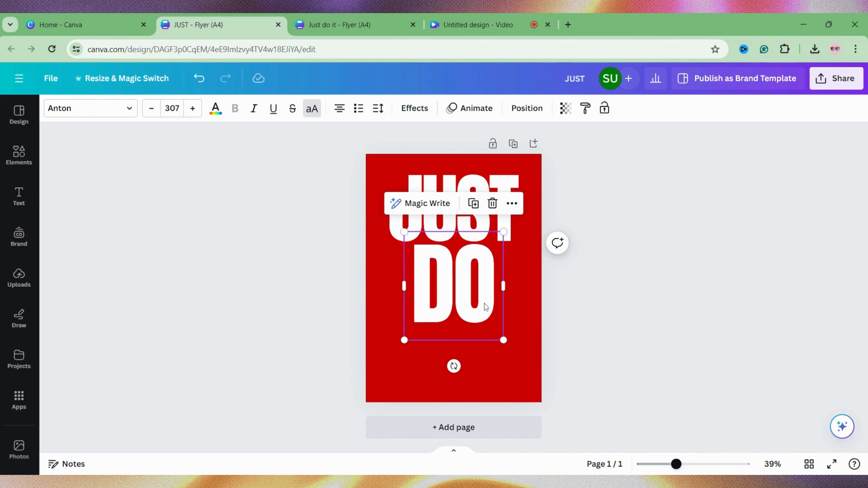
{"action": "key", "text": "ctrl+d"}
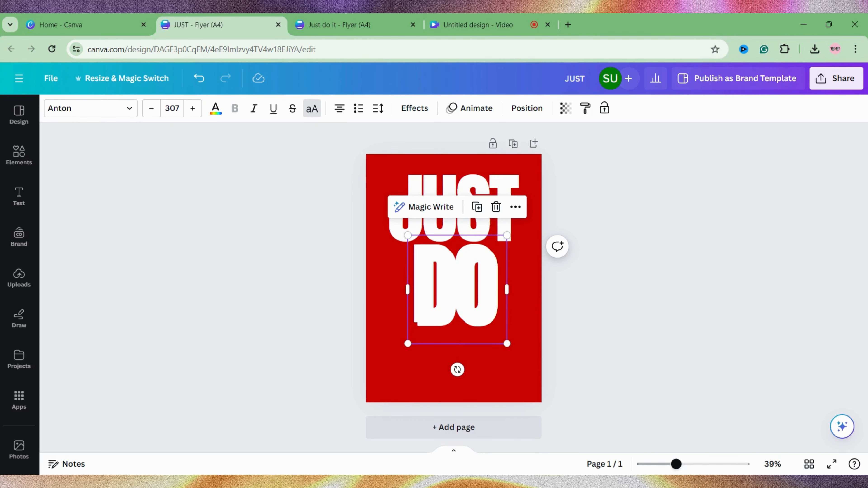
{"action": "double_click", "coordinate": [485, 306]}
{"action": "key", "text": "Escape"}
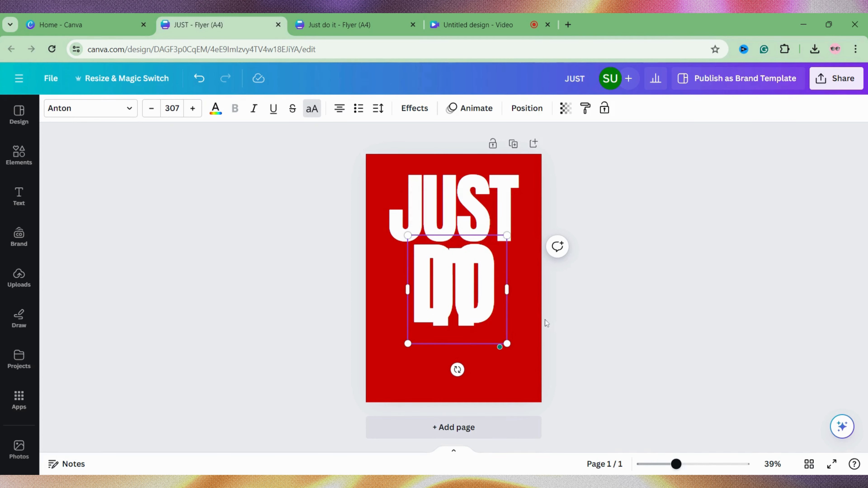
{"action": "left_click", "coordinate": [547, 323]}
{"action": "left_click", "coordinate": [491, 308]}
{"action": "left_click_drag", "start_coordinate": [492, 307], "coordinate": [480, 381]}
{"action": "left_click", "coordinate": [546, 389]}
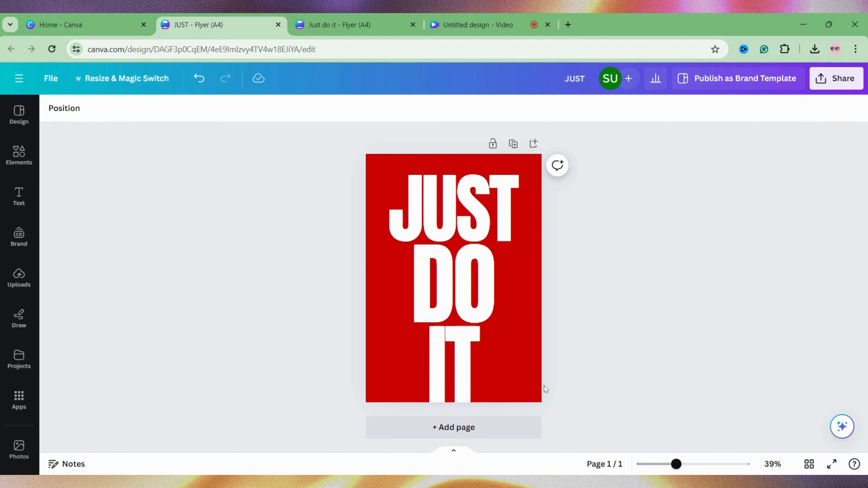
- Scale JUST, DO and IT down together so all three words fit on the page, and center them
{"action": "left_click", "coordinate": [481, 384]}
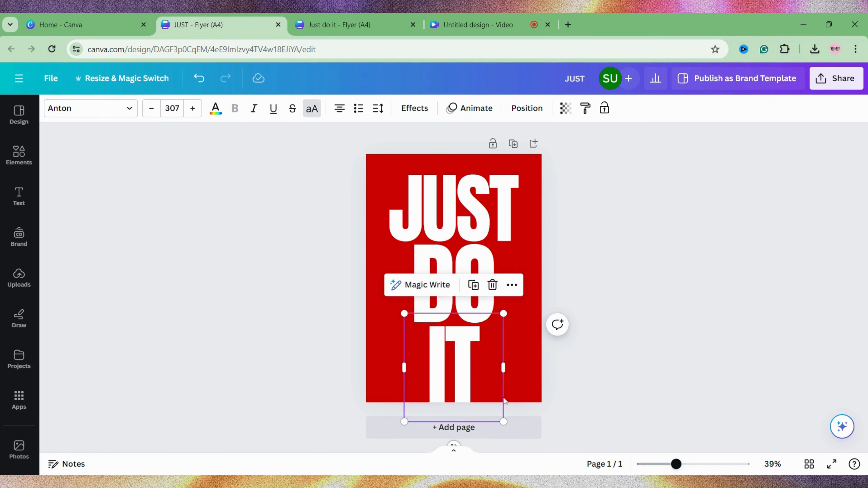
{"action": "left_click", "coordinate": [373, 188]}
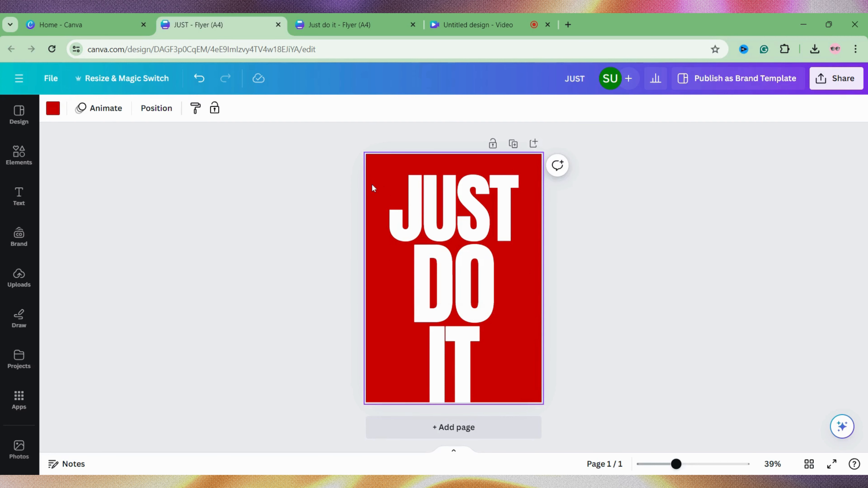
{"action": "key", "text": "ctrl+a"}
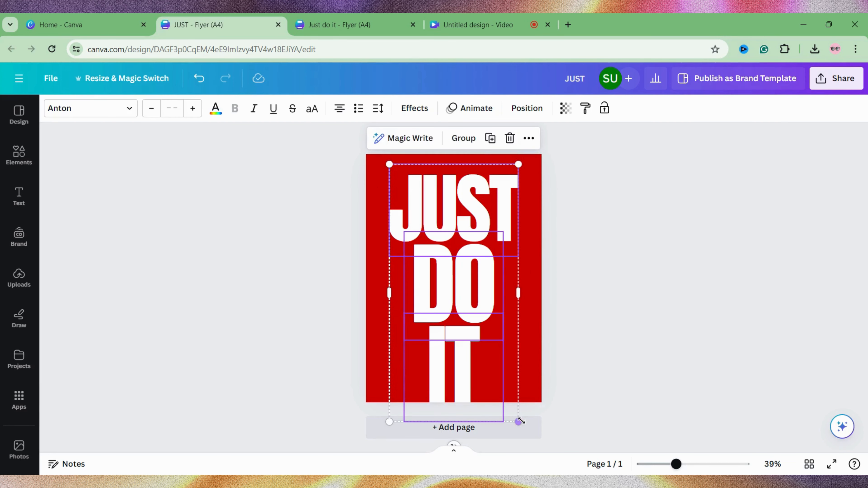
{"action": "left_click_drag", "start_coordinate": [518, 422], "coordinate": [496, 380]}
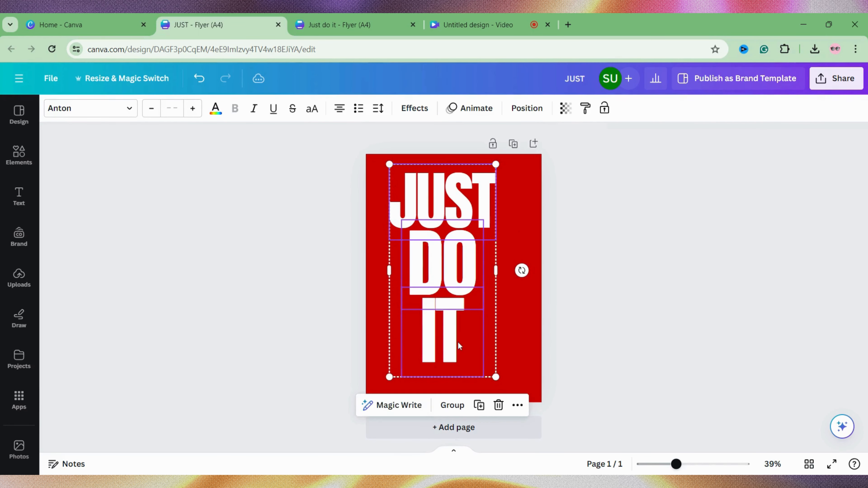
{"action": "left_click_drag", "start_coordinate": [457, 348], "coordinate": [467, 350]}
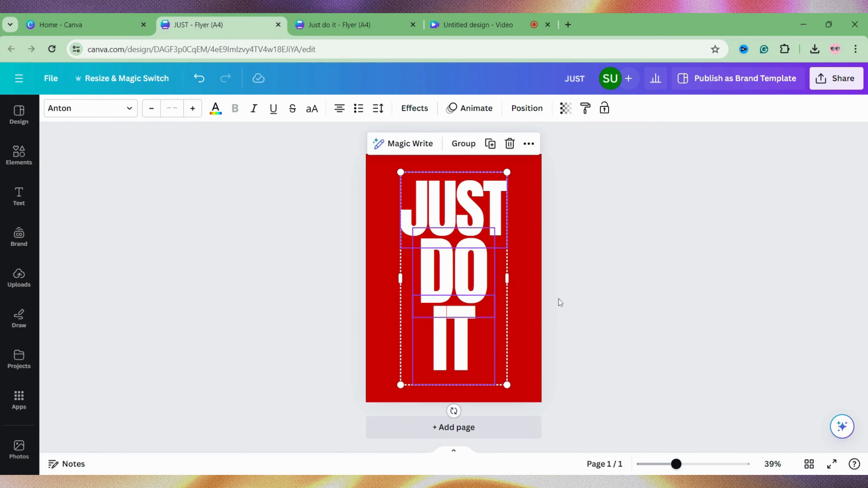
{"action": "left_click", "coordinate": [560, 299]}
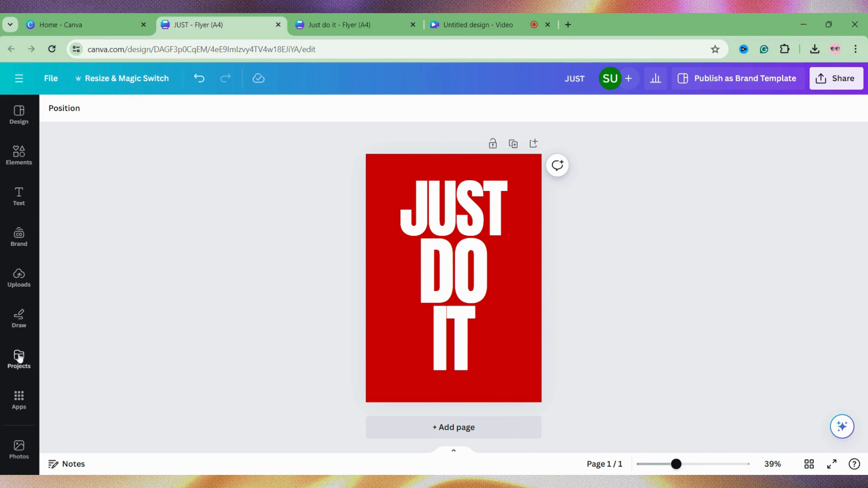
- Insert the recently used photo of the jumping basketball player on a green background, enlarge it, and position it over the lettering
{"action": "scroll", "coordinate": [20, 279], "scroll_direction": "down", "scroll_amount": 3}
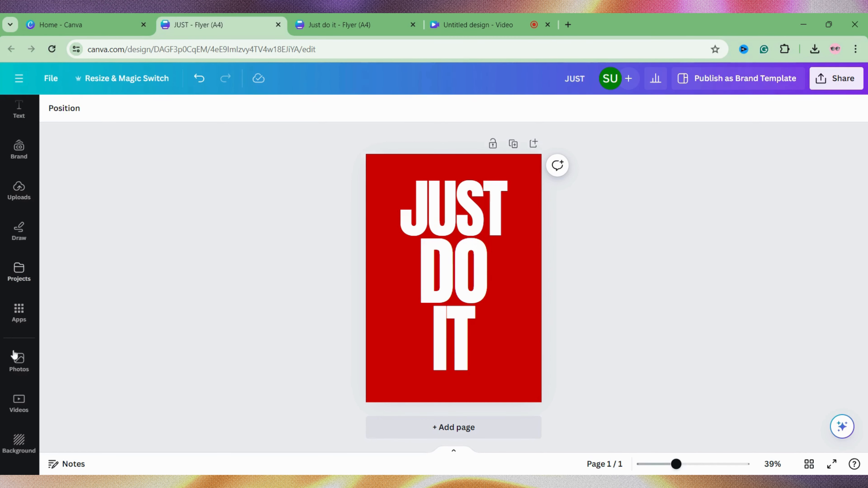
{"action": "left_click", "coordinate": [17, 372]}
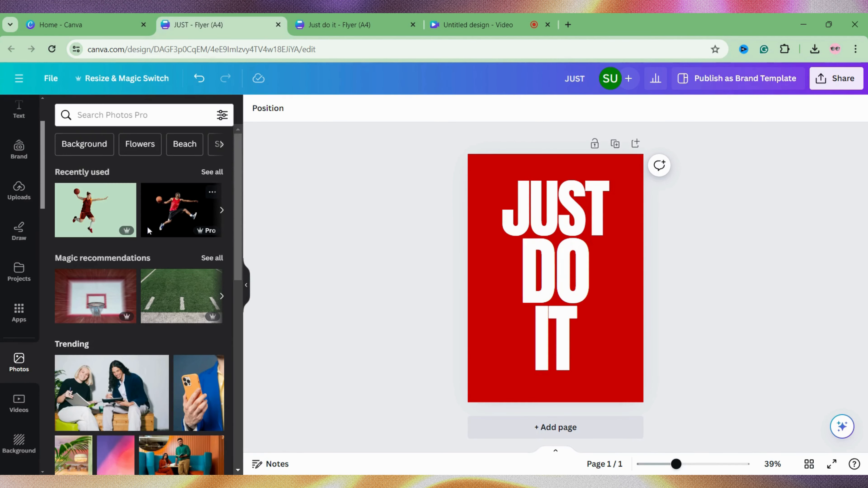
{"action": "left_click", "coordinate": [99, 217]}
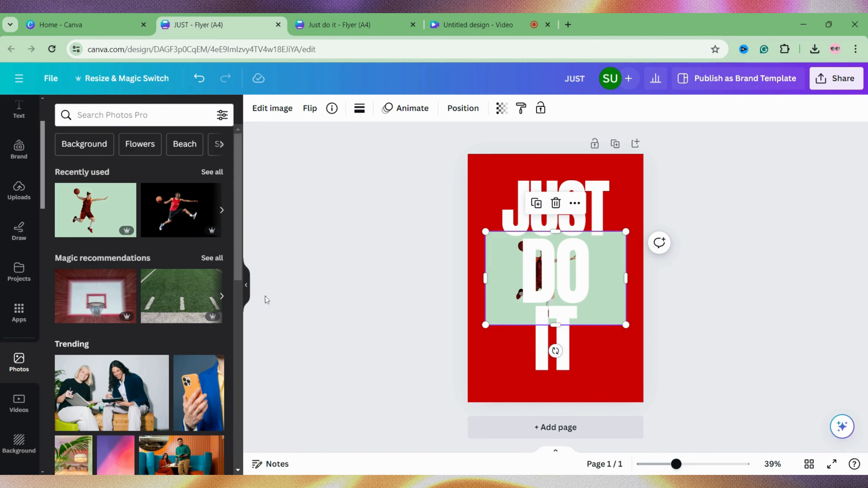
{"action": "left_click", "coordinate": [248, 287]}
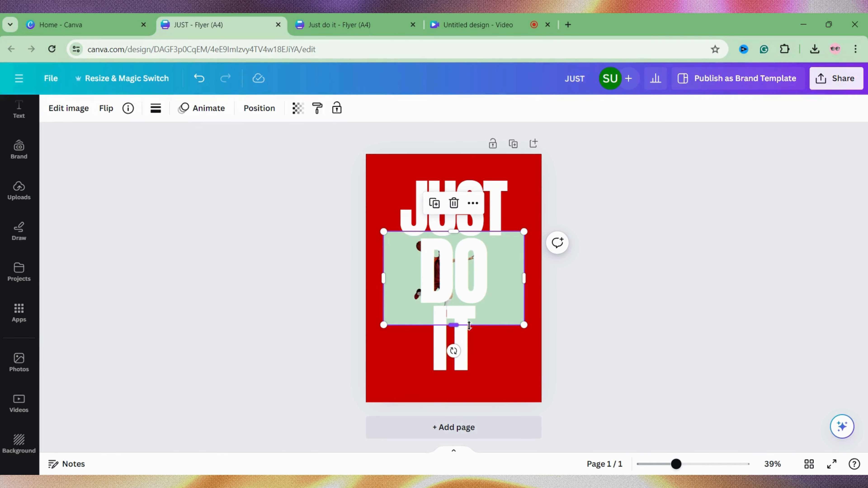
{"action": "left_click_drag", "start_coordinate": [524, 325], "coordinate": [638, 421]}
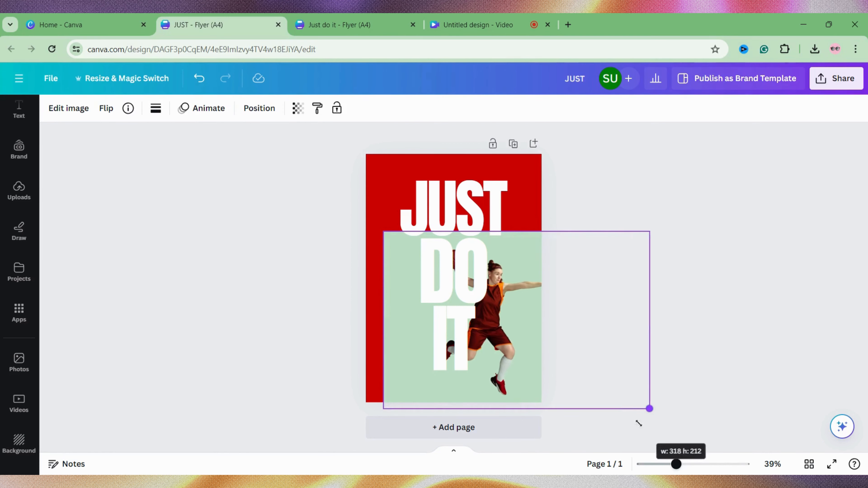
{"action": "left_click_drag", "start_coordinate": [591, 368], "coordinate": [550, 316]}
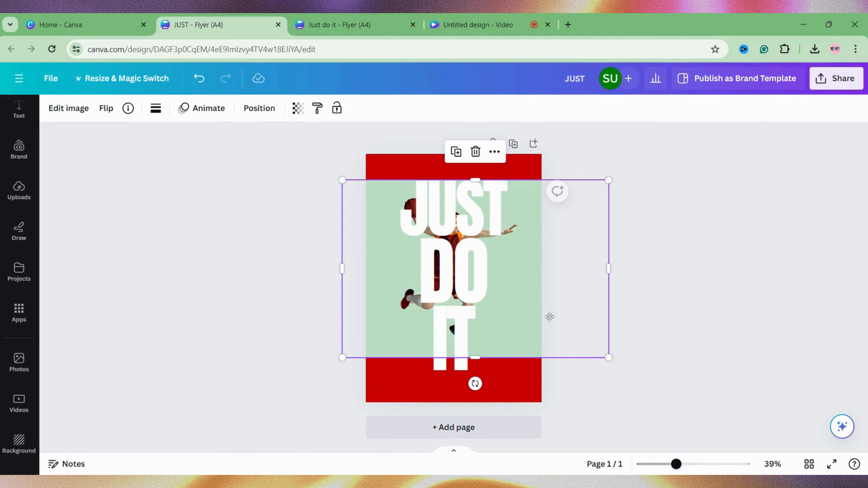
- Search the available apps for Background Eraser and open it to view its background removal options
{"action": "left_click", "coordinate": [70, 114]}
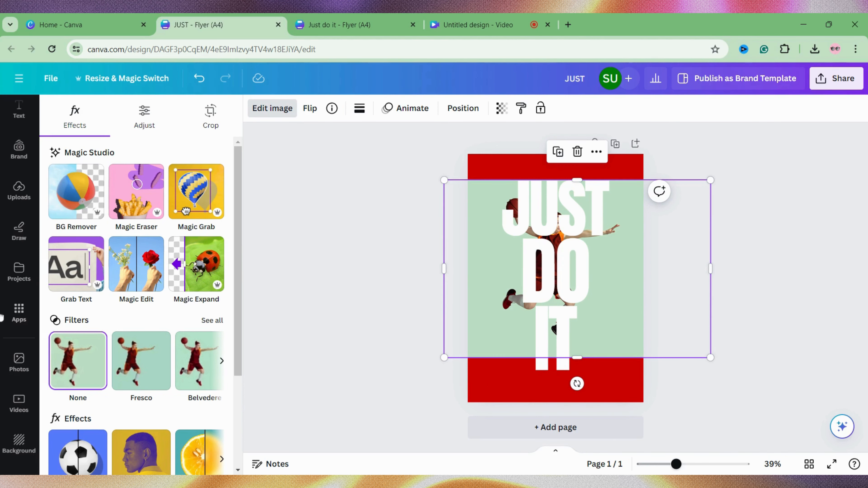
{"action": "left_click", "coordinate": [18, 311]}
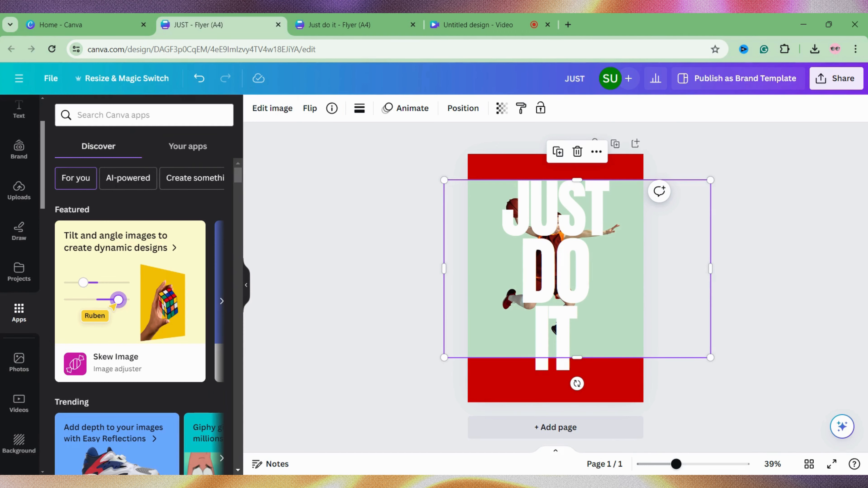
{"action": "type", "text": "bac"}
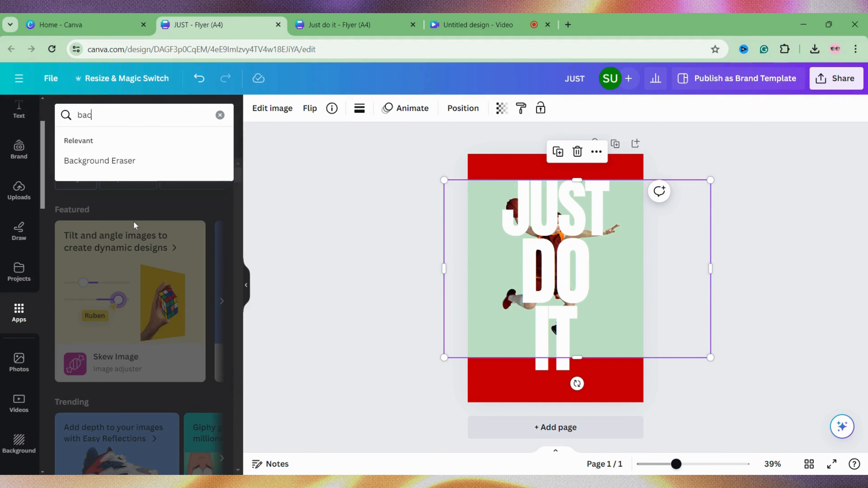
{"action": "left_click", "coordinate": [111, 167]}
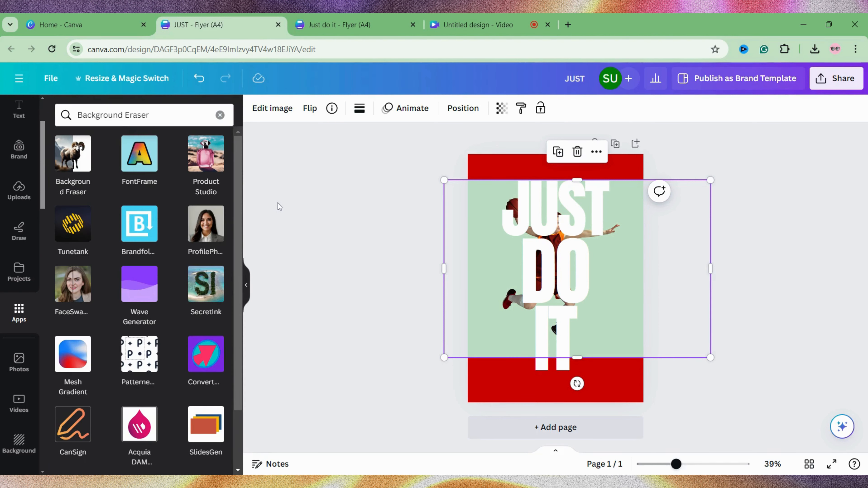
{"action": "left_click", "coordinate": [86, 169]}
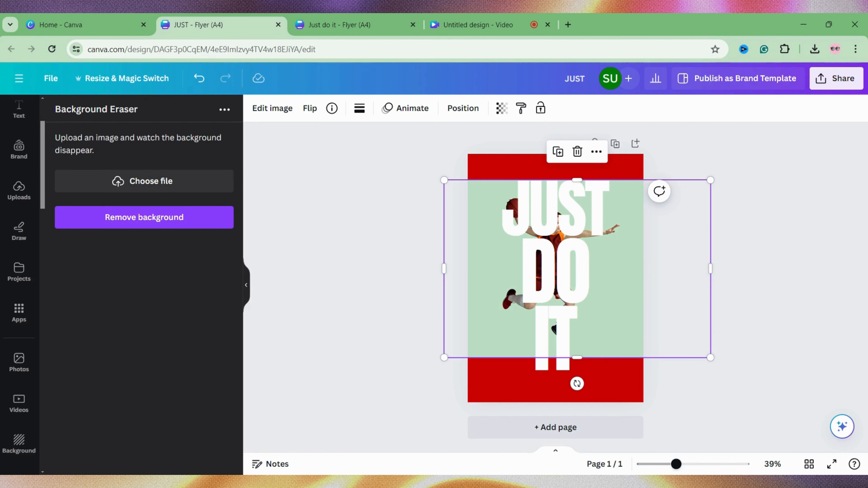
{"action": "left_click", "coordinate": [246, 285]}
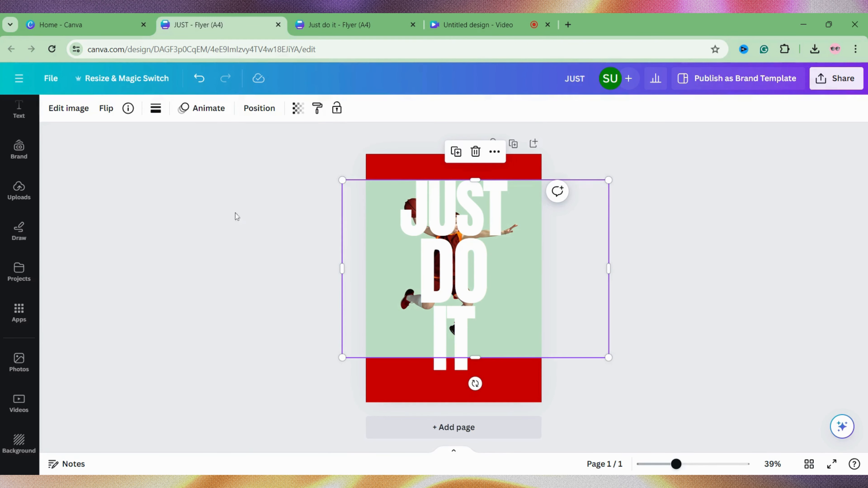
- Remove the green background from the player photo and crop both sides of the image close to the figure
{"action": "left_click", "coordinate": [68, 108]}
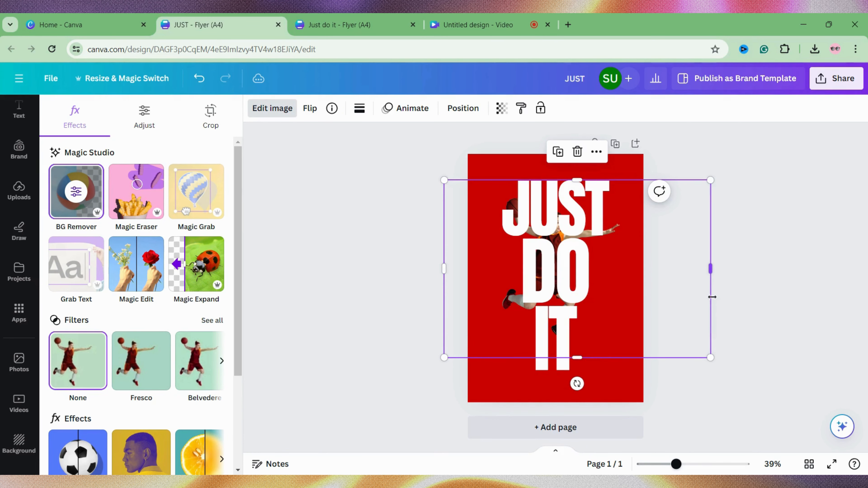
{"action": "left_click_drag", "start_coordinate": [710, 283], "coordinate": [631, 285]}
{"action": "left_click", "coordinate": [320, 263]}
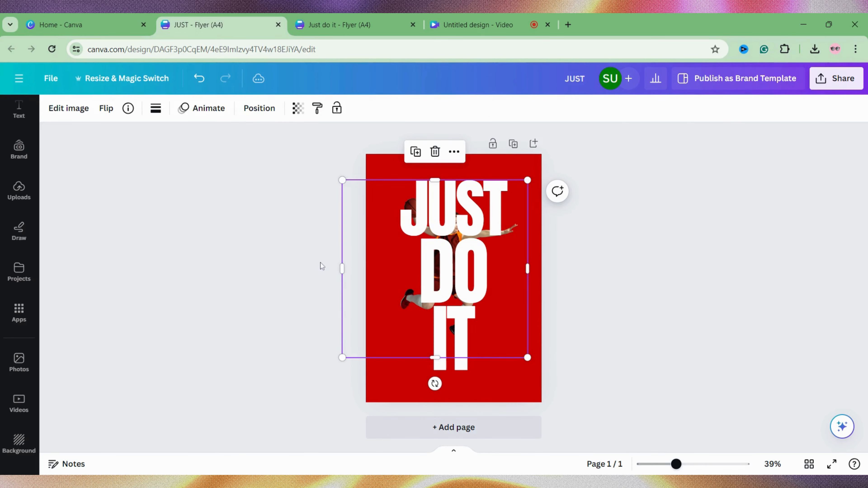
{"action": "left_click_drag", "start_coordinate": [345, 268], "coordinate": [390, 269]}
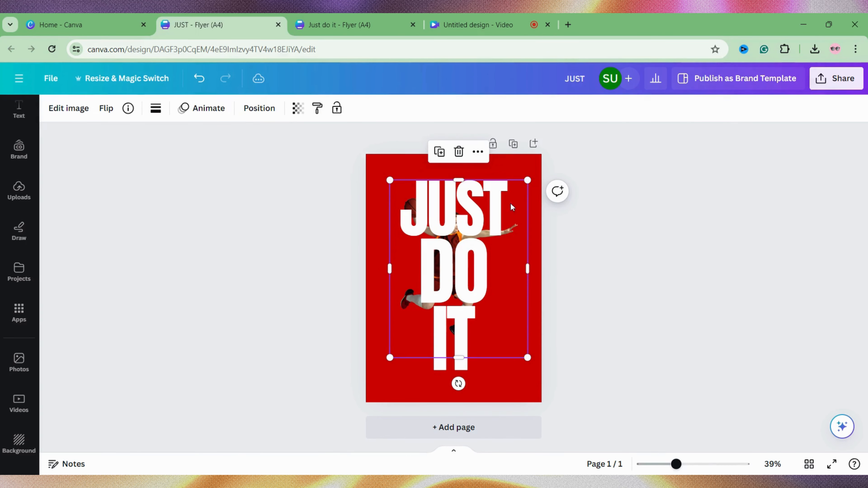
- Enlarge the player cutout until it spans nearly the whole page, and shift it slightly down behind the lettering
{"action": "left_click_drag", "start_coordinate": [521, 183], "coordinate": [547, 152]}
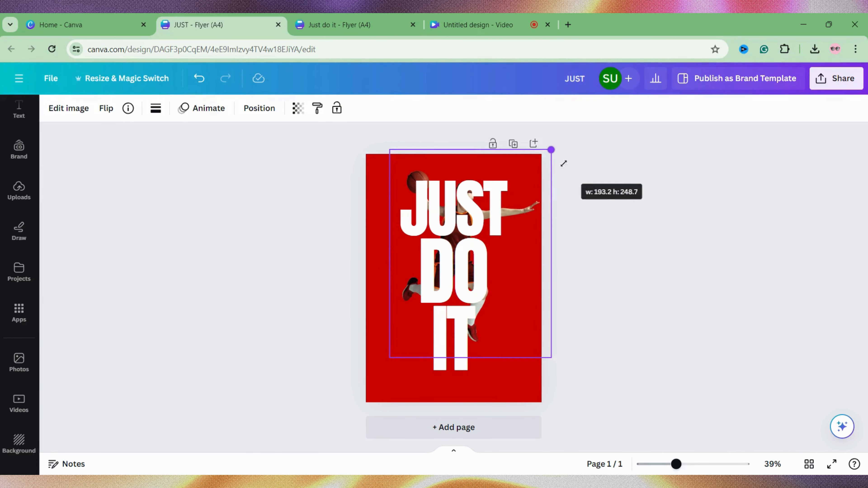
{"action": "left_click_drag", "start_coordinate": [389, 357], "coordinate": [368, 394]}
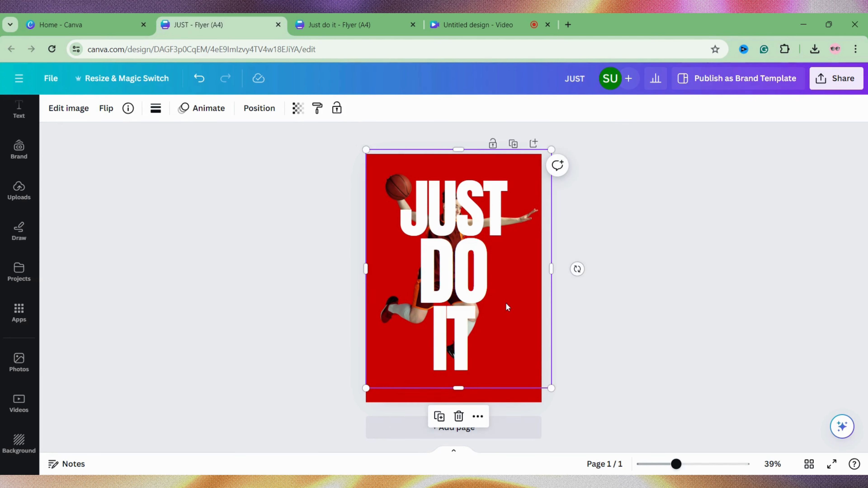
{"action": "left_click_drag", "start_coordinate": [505, 308], "coordinate": [505, 310]}
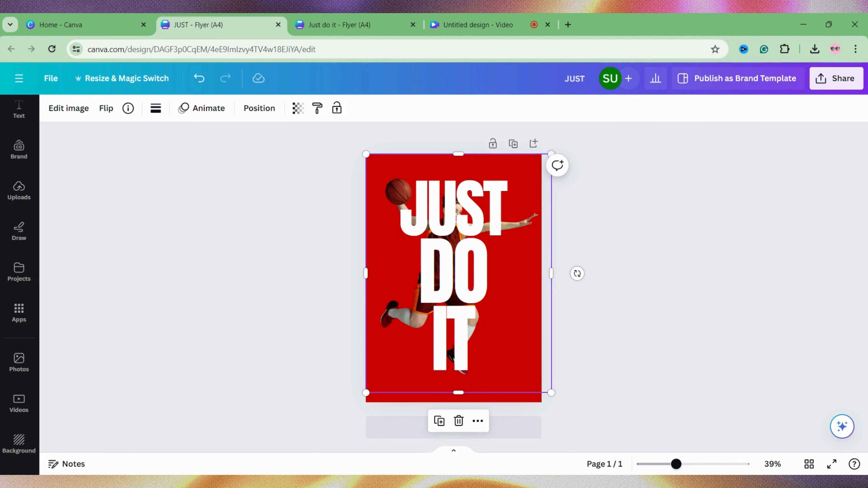
{"action": "left_click_drag", "start_coordinate": [504, 311], "coordinate": [505, 316]}
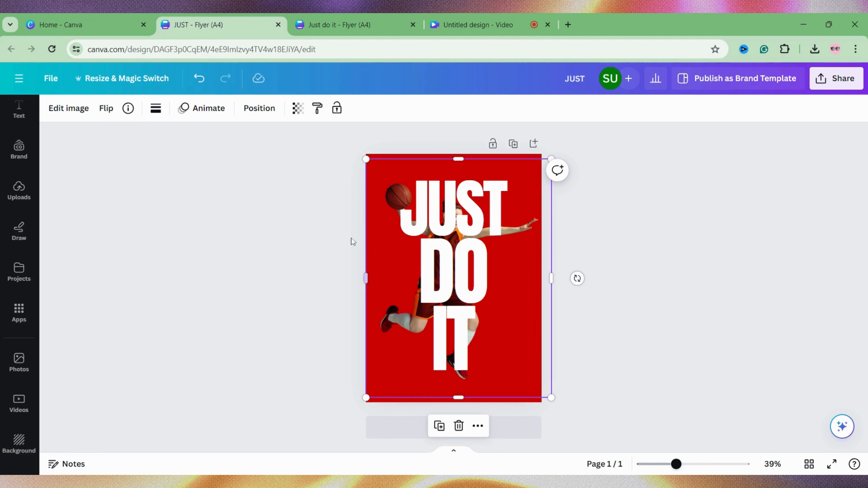
- Duplicate the player cutout and align the copy exactly over the original, in front of the lettering
{"action": "left_click", "coordinate": [339, 236]}
{"action": "left_click", "coordinate": [387, 253]}
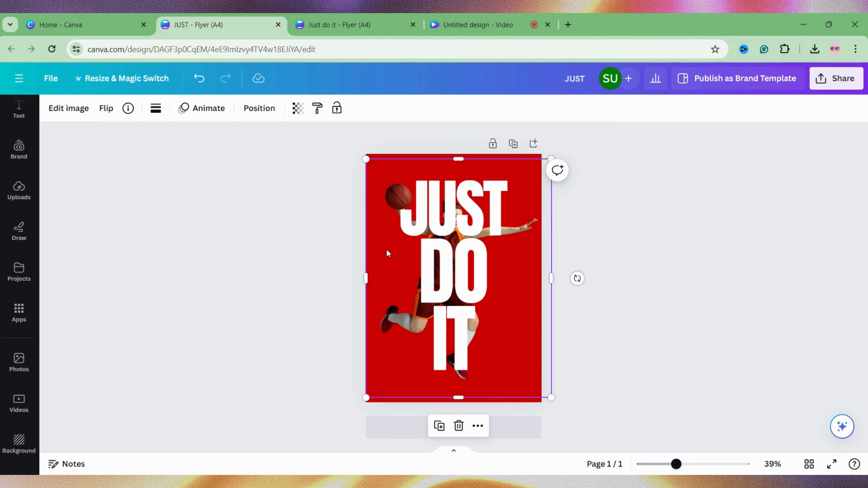
{"action": "key", "text": "ctrl+d"}
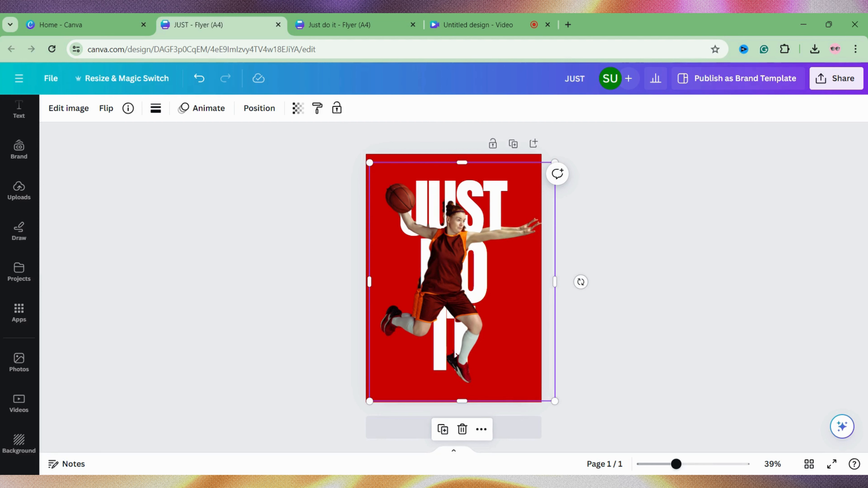
{"action": "mouse_move", "coordinate": [443, 257]}
{"action": "left_mouse_down"}
{"action": "mouse_move", "coordinate": [449, 334]}
{"action": "mouse_move", "coordinate": [440, 252]}
{"action": "left_mouse_up"}
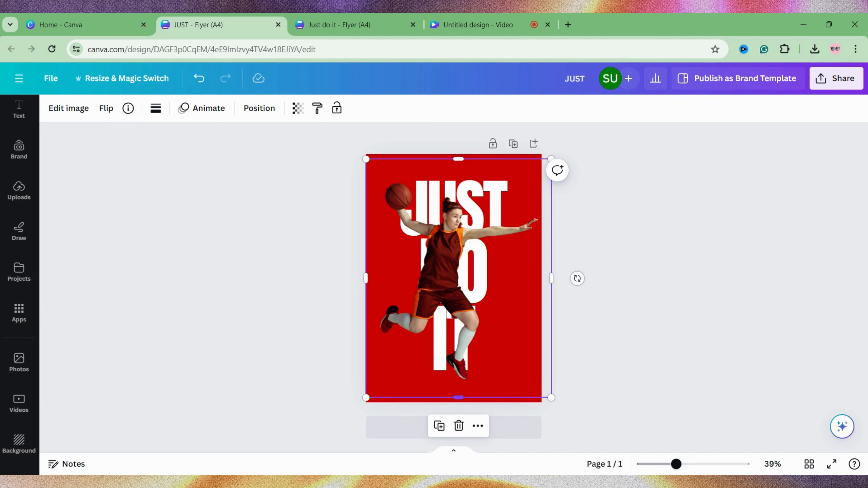
- Crop the front player copy from below so only the ball, head and arms overlap JUST, ending just above the word DO
{"action": "left_click_drag", "start_coordinate": [458, 398], "coordinate": [503, 236]}
{"action": "left_click", "coordinate": [564, 283]}
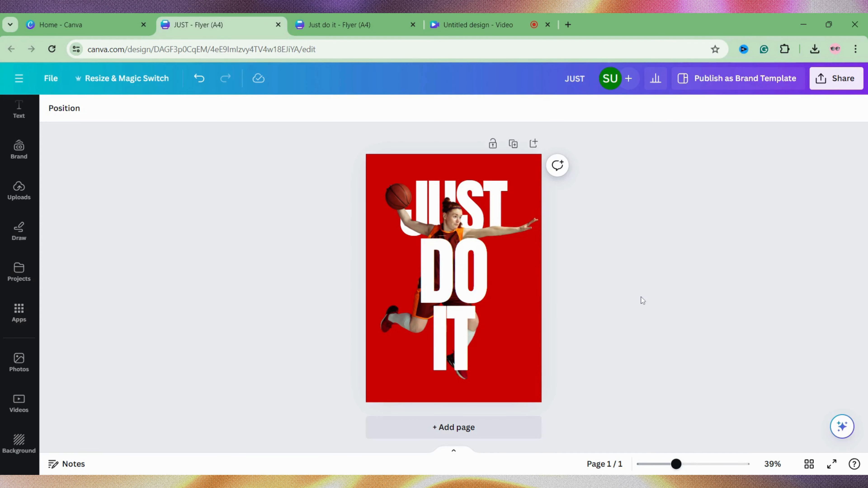
{"action": "scroll", "coordinate": [641, 296], "scroll_direction": "up", "scroll_amount": 4}
{"action": "scroll", "coordinate": [641, 296], "scroll_direction": "up", "scroll_amount": 1}
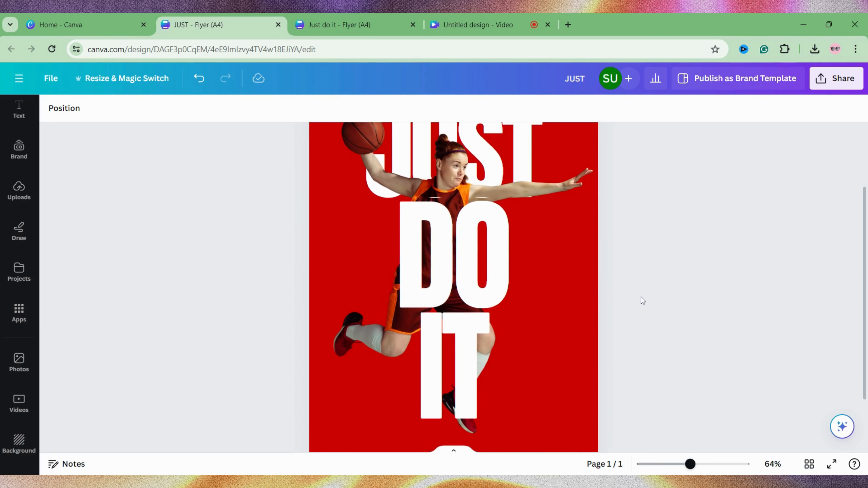
{"action": "left_click", "coordinate": [456, 167]}
{"action": "scroll", "coordinate": [638, 216], "scroll_direction": "up", "scroll_amount": 2}
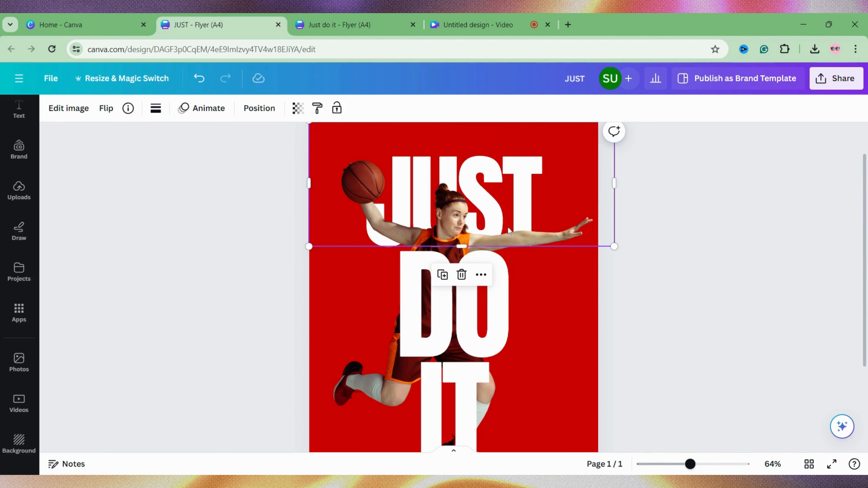
{"action": "left_click_drag", "start_coordinate": [486, 244], "coordinate": [492, 248]}
{"action": "left_click", "coordinate": [576, 296]}
{"action": "left_click", "coordinate": [673, 256]}
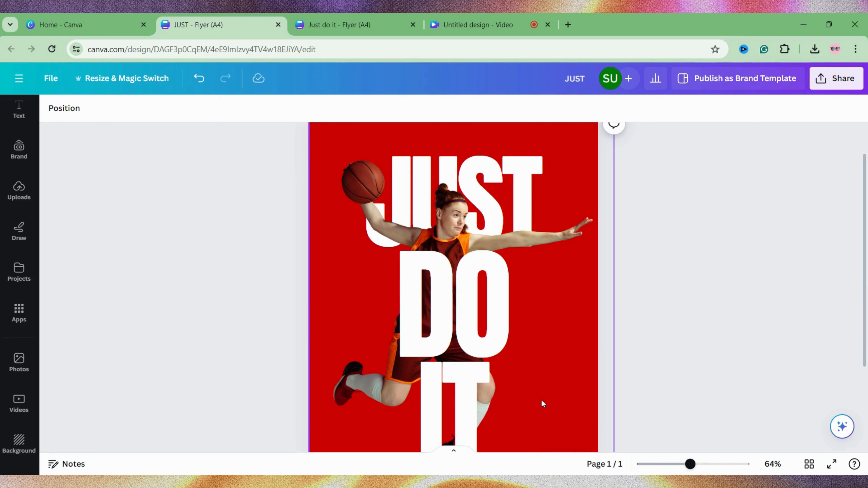
{"action": "scroll", "coordinate": [542, 386], "scroll_direction": "down", "scroll_amount": 3}
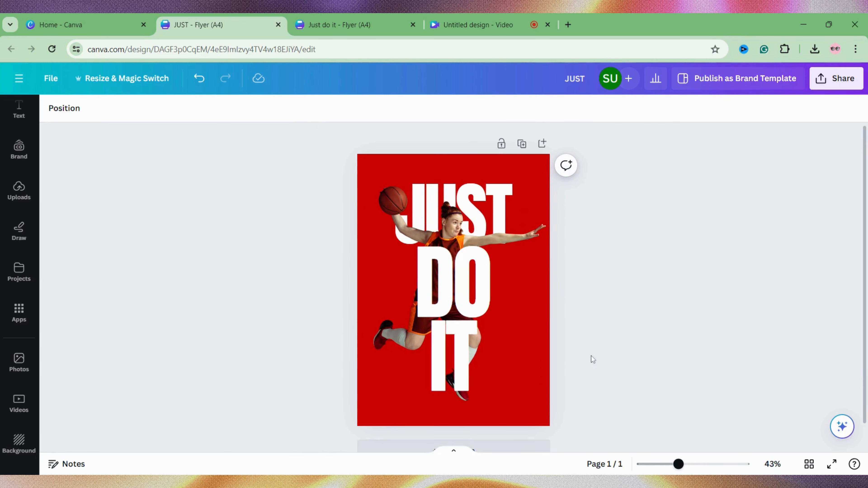
- Duplicate the full player cutout exactly in place and crop the copy from above so only the part below DO covers the lettering
{"action": "left_click", "coordinate": [388, 356]}
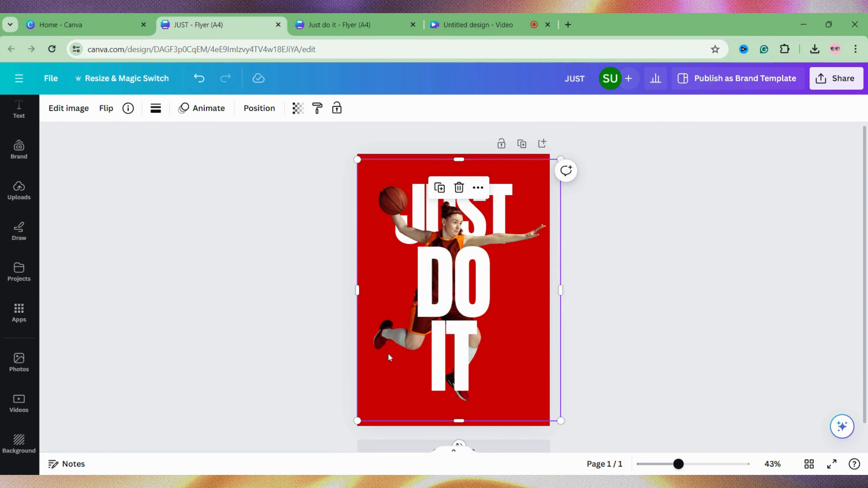
{"action": "key", "text": "ctrl+d"}
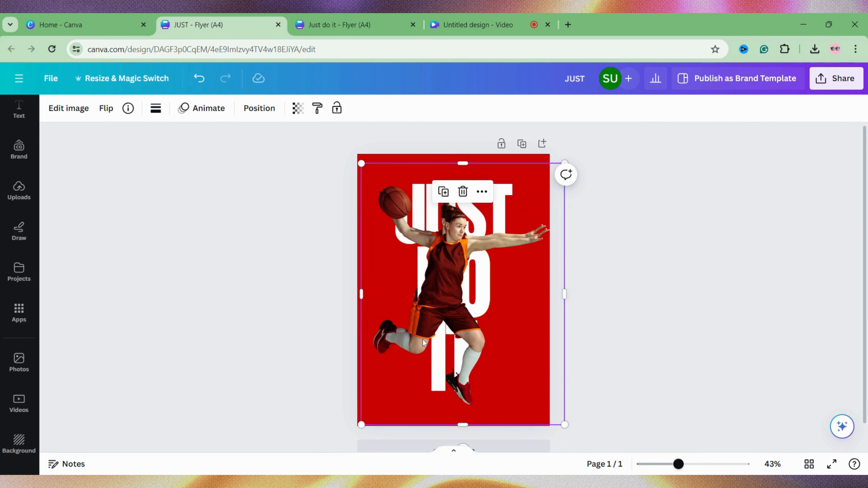
{"action": "left_click_drag", "start_coordinate": [423, 340], "coordinate": [419, 334]}
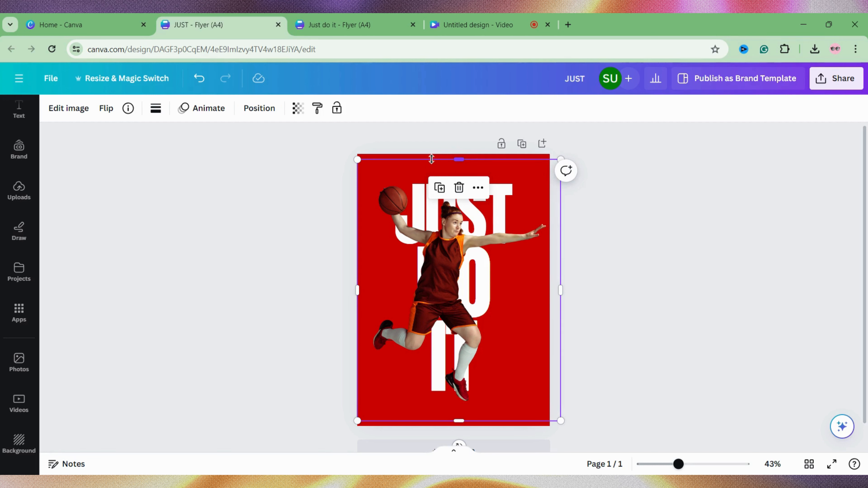
{"action": "left_click_drag", "start_coordinate": [431, 159], "coordinate": [471, 319]}
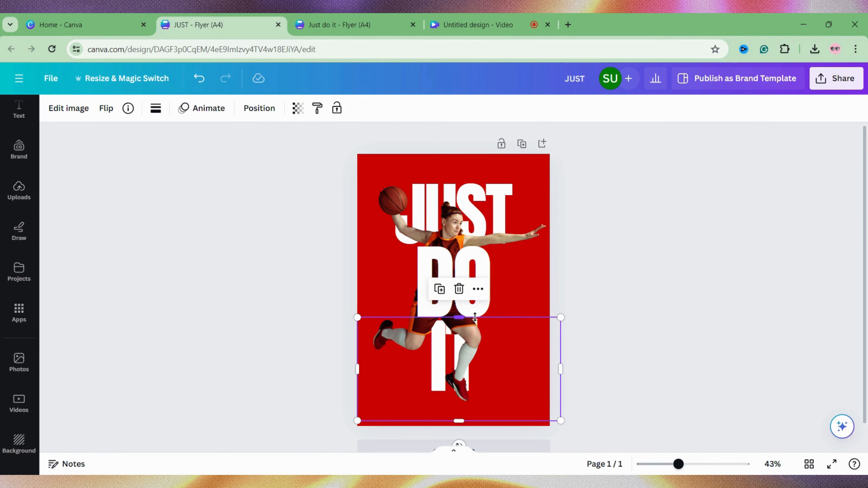
{"action": "left_click", "coordinate": [600, 277]}
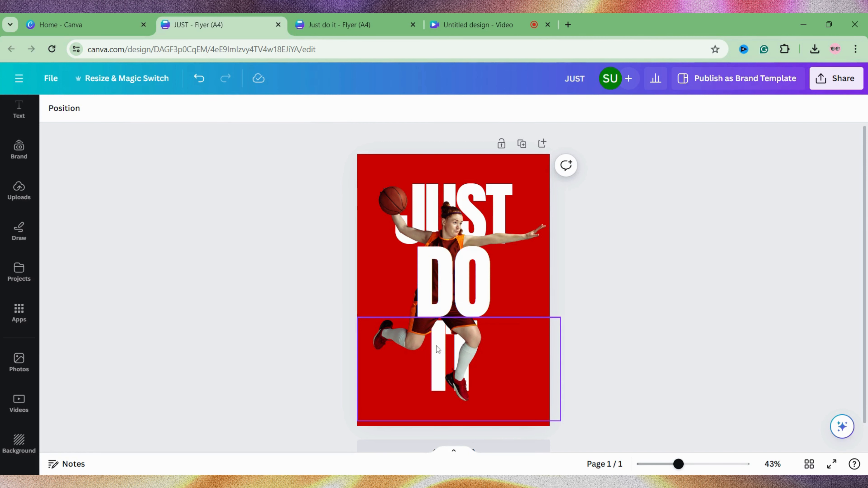
- Crop the left side of the lower player copy up to the gap between the I and T of IT
{"action": "left_click", "coordinate": [415, 356]}
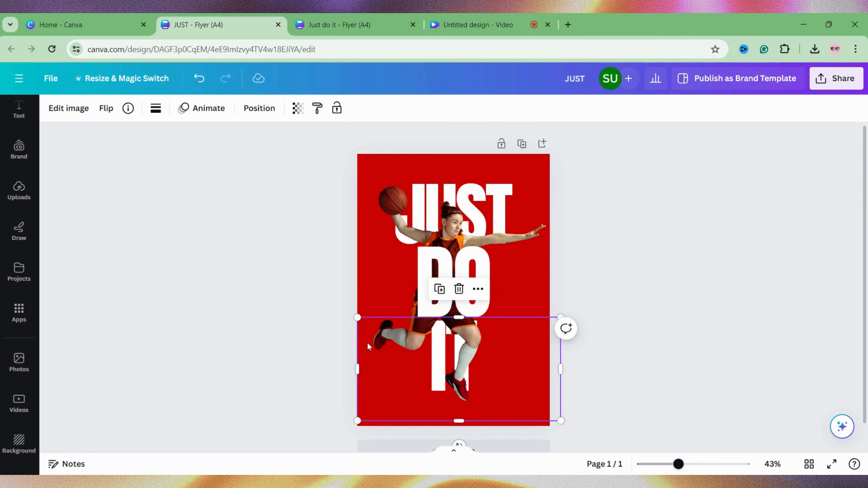
{"action": "left_click_drag", "start_coordinate": [357, 336], "coordinate": [446, 336]}
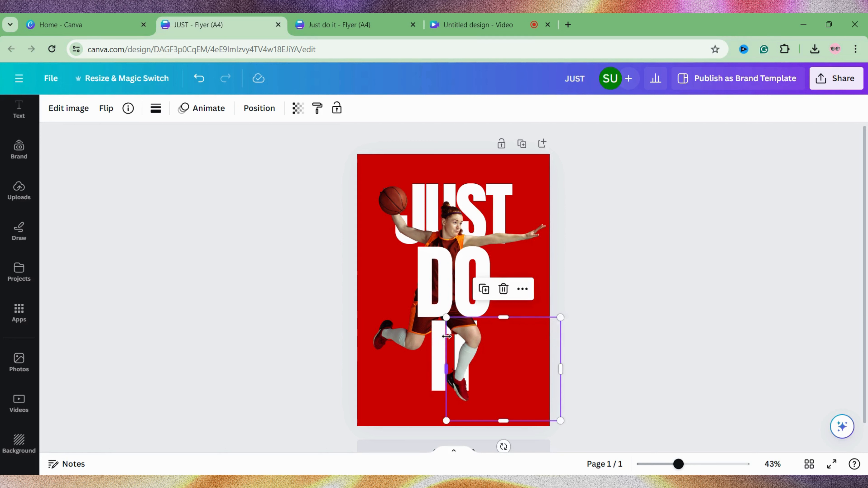
{"action": "left_click", "coordinate": [648, 232]}
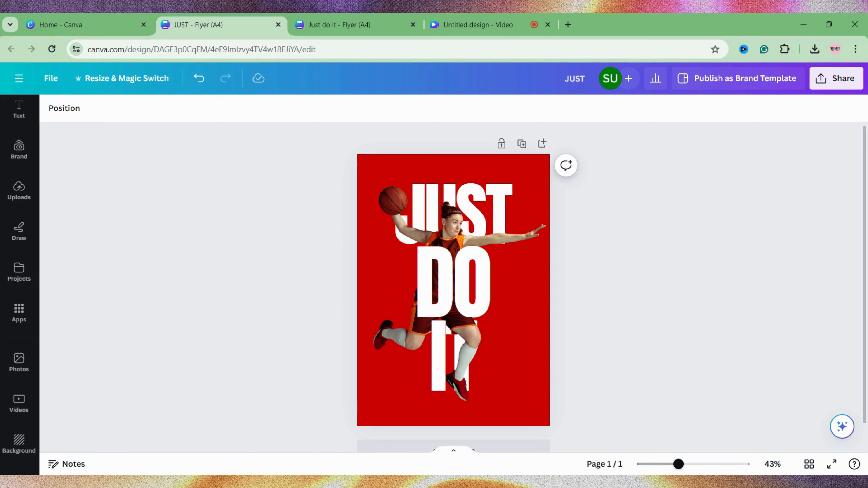
- Crop the left side of the upper player copy so the letter J sits in front of the ball-holding arm
{"action": "left_click", "coordinate": [418, 235]}
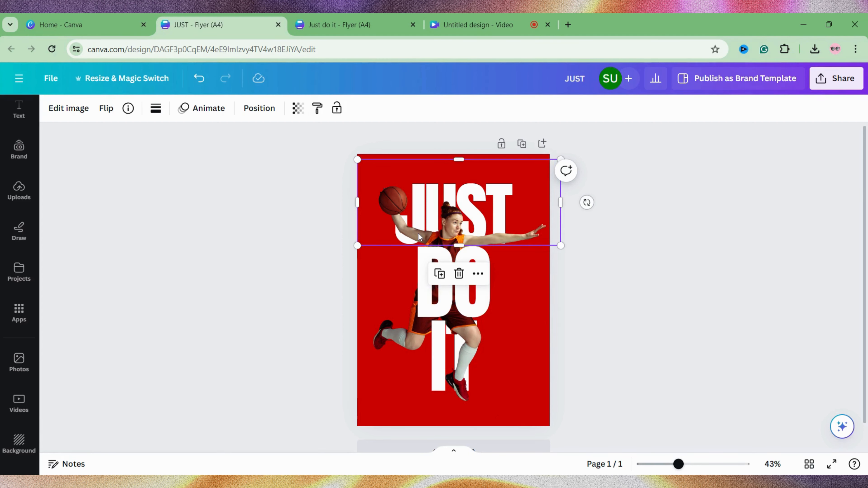
{"action": "left_click_drag", "start_coordinate": [357, 213], "coordinate": [426, 231]}
{"action": "left_click", "coordinate": [641, 219]}
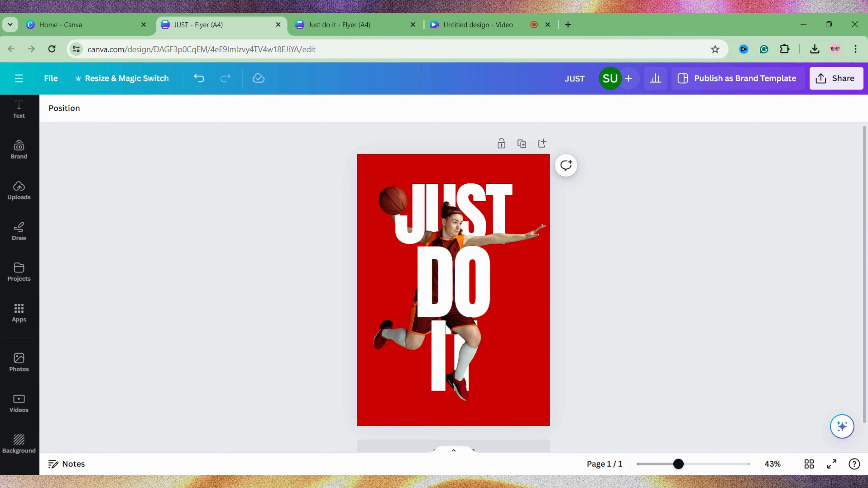
- Add the dark grunge texture from the recently used elements to the page
{"action": "scroll", "coordinate": [30, 218], "scroll_direction": "up", "scroll_amount": 2}
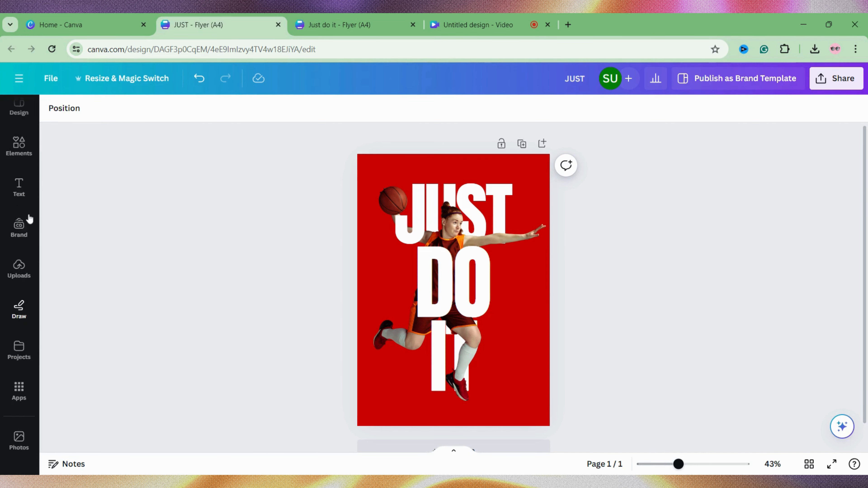
{"action": "left_click", "coordinate": [20, 154]}
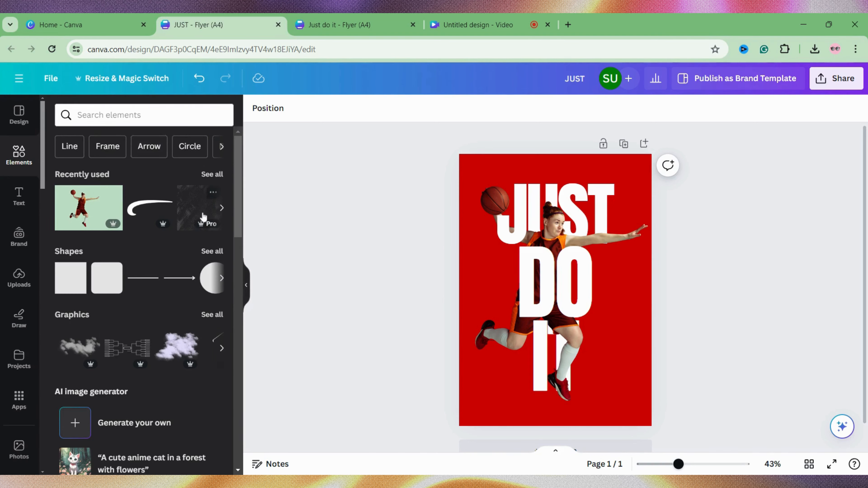
{"action": "left_click", "coordinate": [195, 216]}
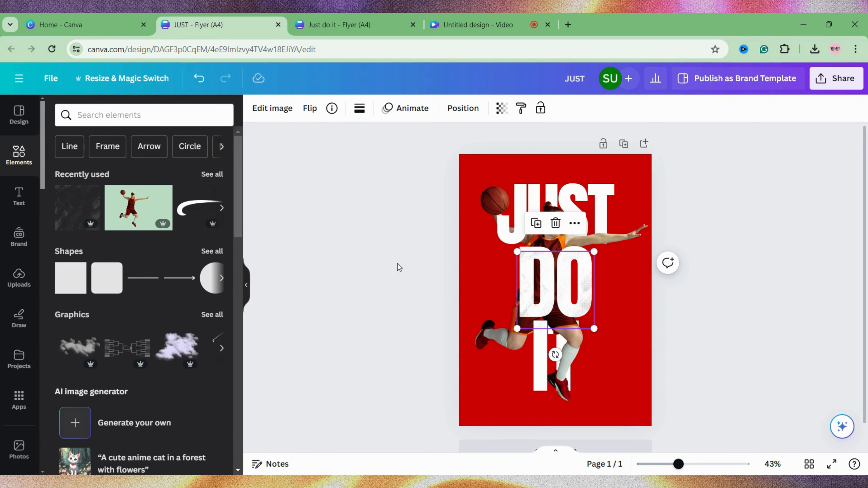
- Search the elements library for "texture" and show all matching graphics
{"action": "left_click", "coordinate": [144, 115]}
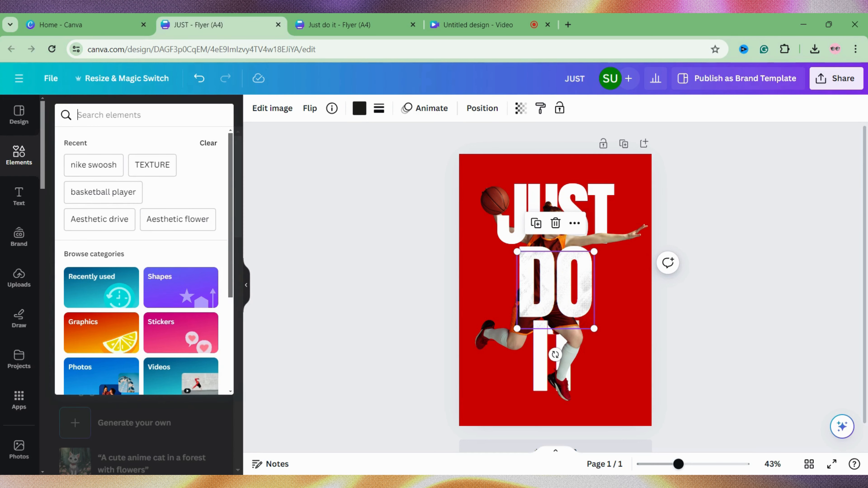
{"action": "type", "text": "te"}
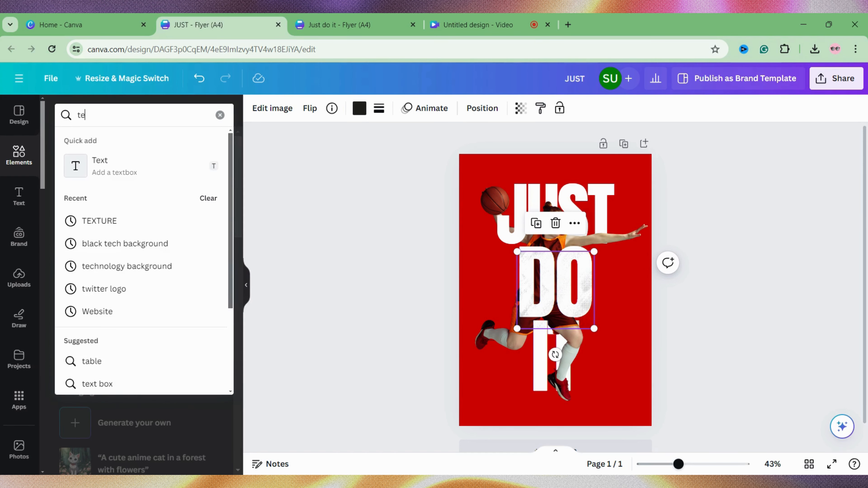
{"action": "type", "text": "xture"}
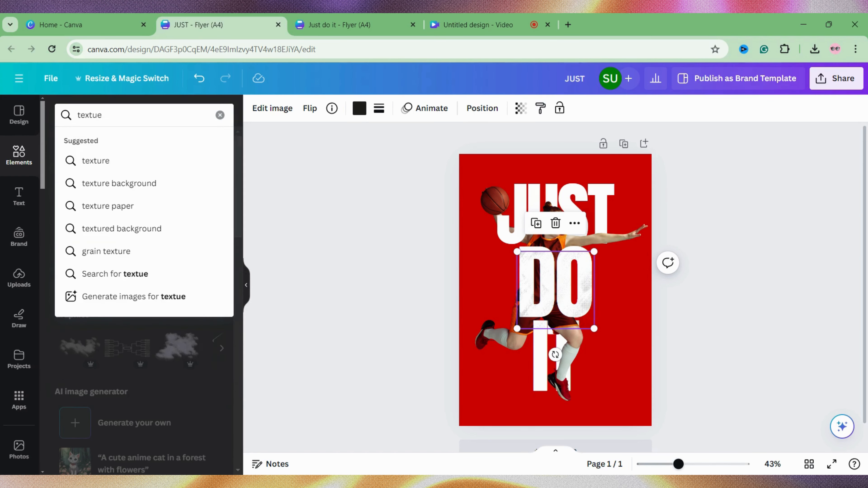
{"action": "key", "text": "Return"}
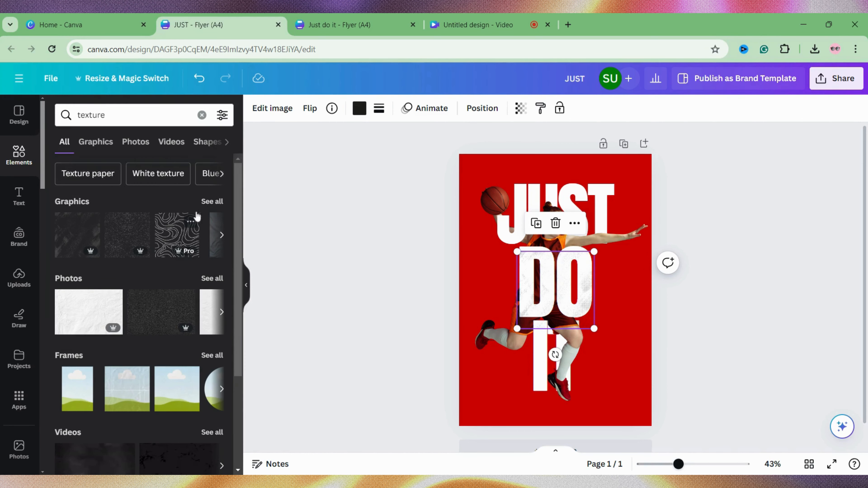
{"action": "left_click", "coordinate": [207, 205]}
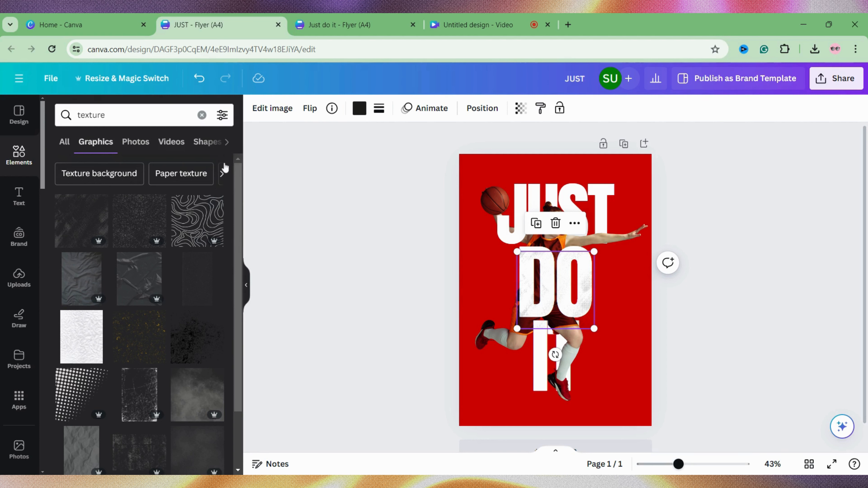
- Filter the texture graphics by price to show only Free items
{"action": "left_click", "coordinate": [222, 114]}
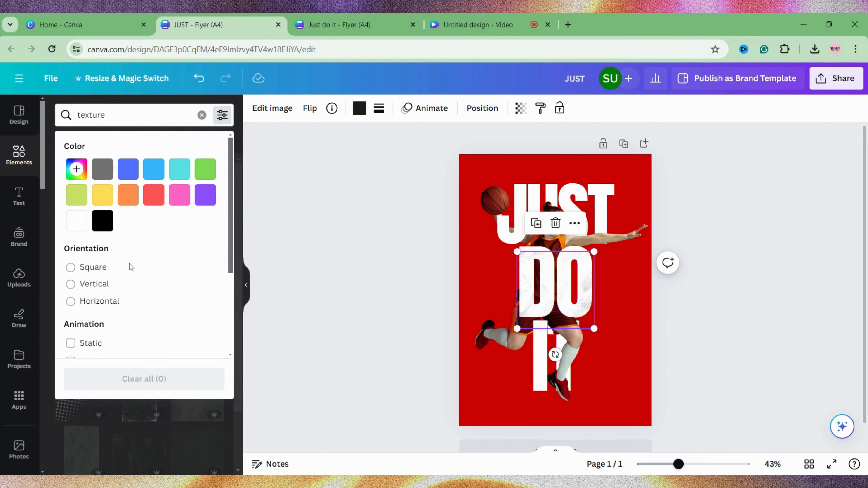
{"action": "scroll", "coordinate": [129, 267], "scroll_direction": "down", "scroll_amount": 4}
{"action": "left_click", "coordinate": [83, 277]}
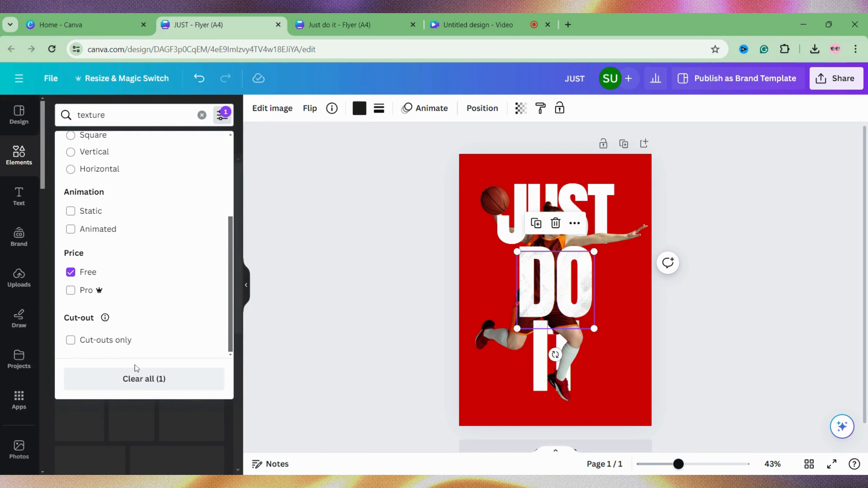
{"action": "left_click", "coordinate": [143, 378]}
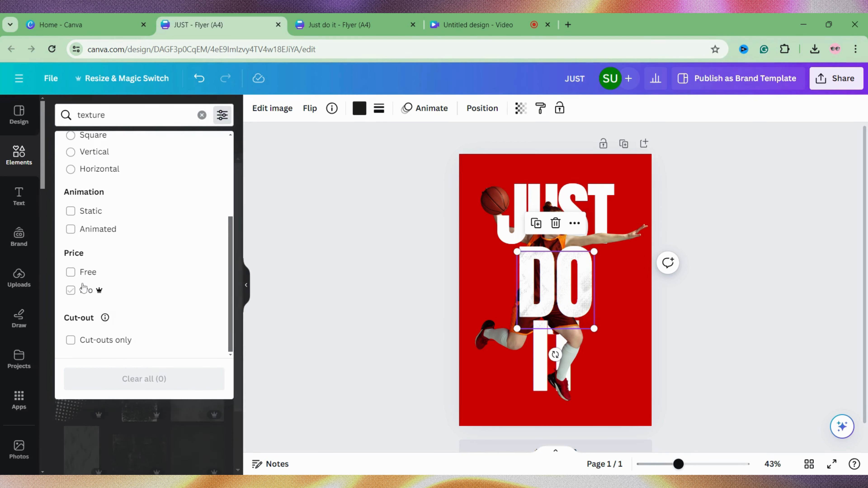
{"action": "left_click", "coordinate": [76, 278]}
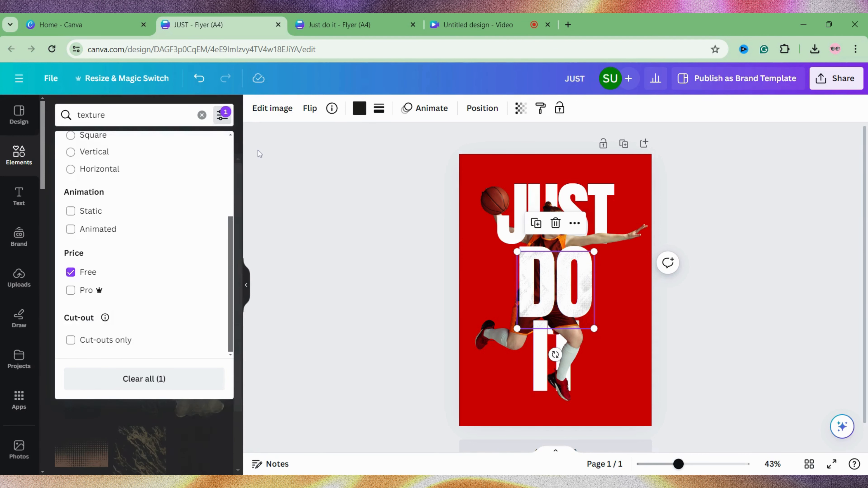
{"action": "left_click", "coordinate": [258, 153]}
- Browse the free texture graphics and review the available search filters
{"action": "scroll", "coordinate": [176, 249], "scroll_direction": "down", "scroll_amount": 5}
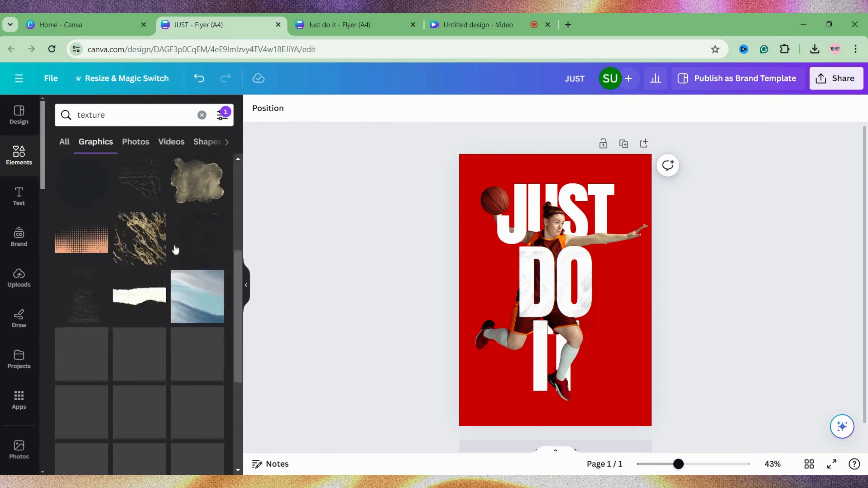
{"action": "scroll", "coordinate": [175, 249], "scroll_direction": "down", "scroll_amount": 2}
{"action": "scroll", "coordinate": [175, 249], "scroll_direction": "down", "scroll_amount": 3}
{"action": "scroll", "coordinate": [175, 250], "scroll_direction": "up", "scroll_amount": 5}
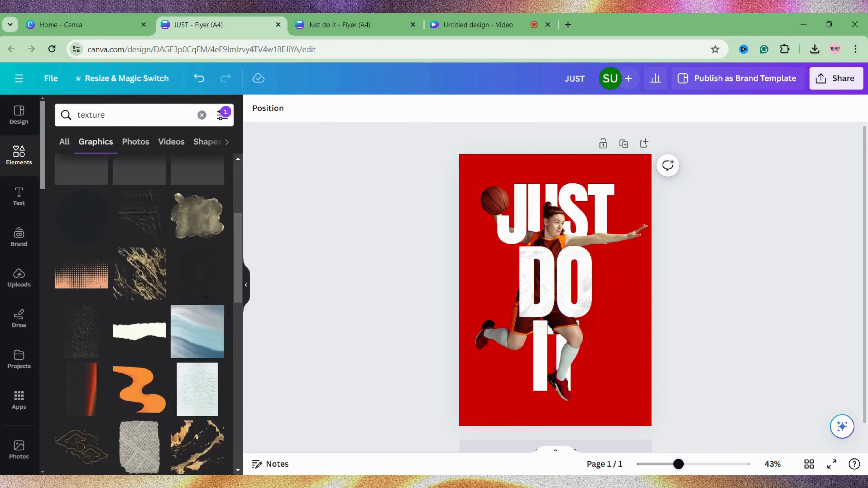
{"action": "scroll", "coordinate": [140, 308], "scroll_direction": "up", "scroll_amount": 5}
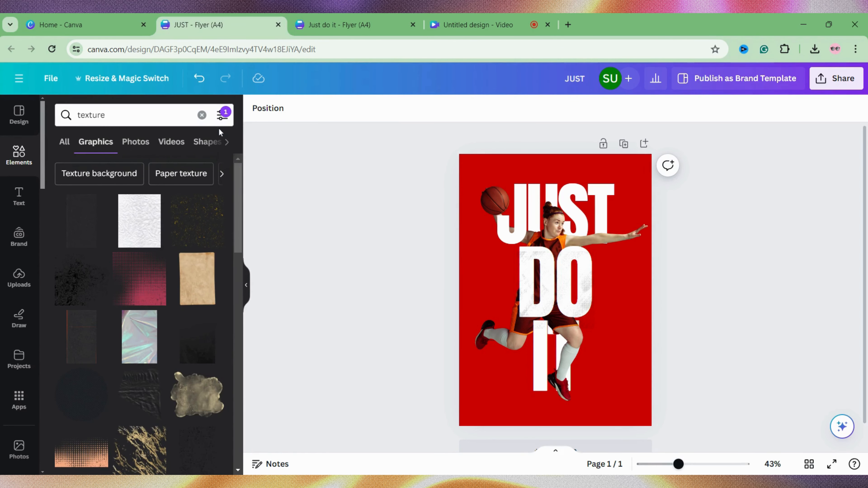
{"action": "left_click", "coordinate": [222, 118]}
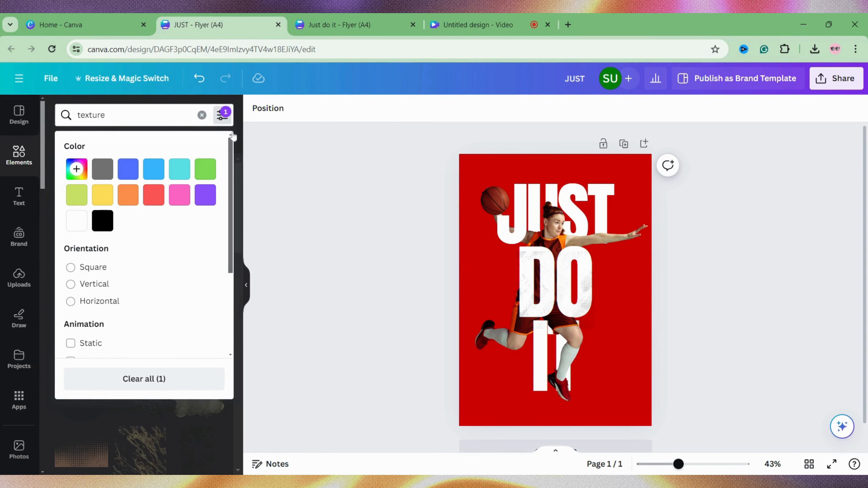
{"action": "left_click", "coordinate": [266, 197]}
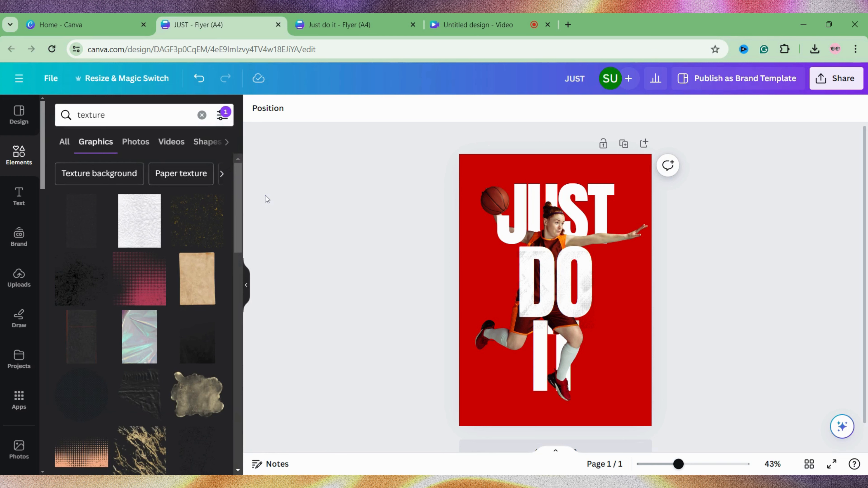
- Move the grunge texture to the page's upper-left corner and enlarge it proportionally until it covers the whole page
{"action": "left_click", "coordinate": [247, 286]}
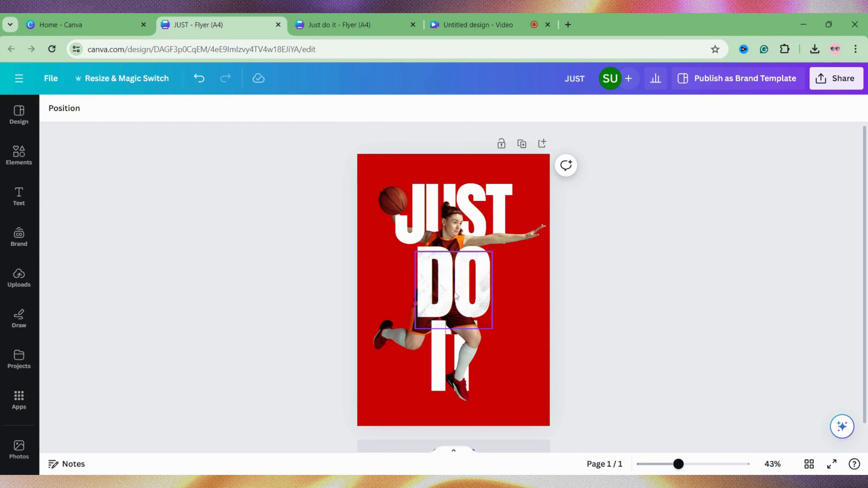
{"action": "left_click_drag", "start_coordinate": [455, 294], "coordinate": [397, 192]}
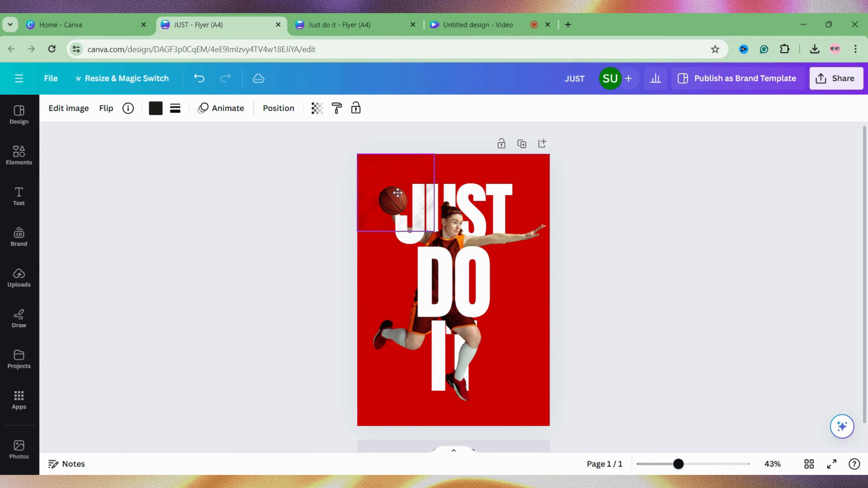
{"action": "left_click_drag", "start_coordinate": [434, 231], "coordinate": [540, 452]}
{"action": "left_click_drag", "start_coordinate": [622, 421], "coordinate": [628, 426]}
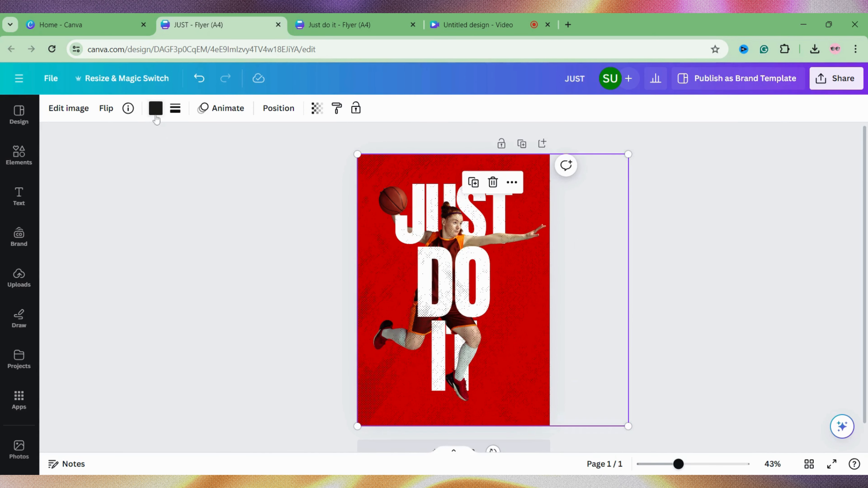
- Recolour the grunge texture white and set its transparency to 60
{"action": "left_click", "coordinate": [155, 108]}
{"action": "left_click", "coordinate": [156, 182]}
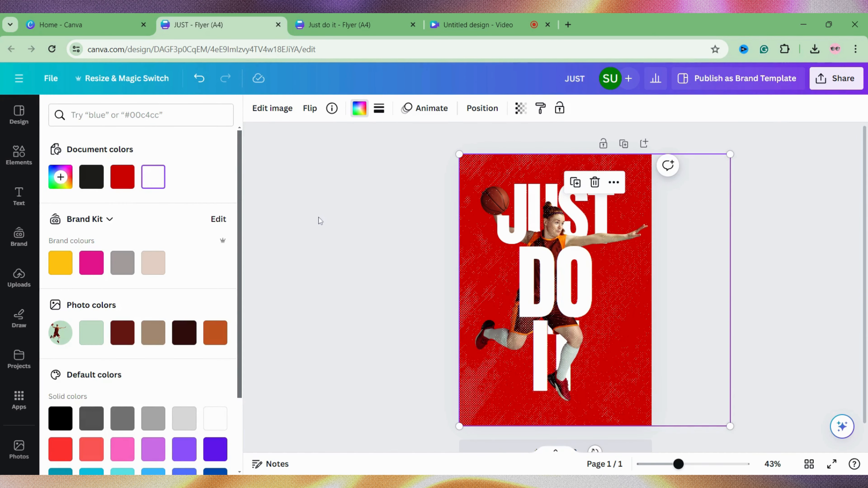
{"action": "key", "text": "Escape"}
{"action": "left_click", "coordinate": [317, 108]}
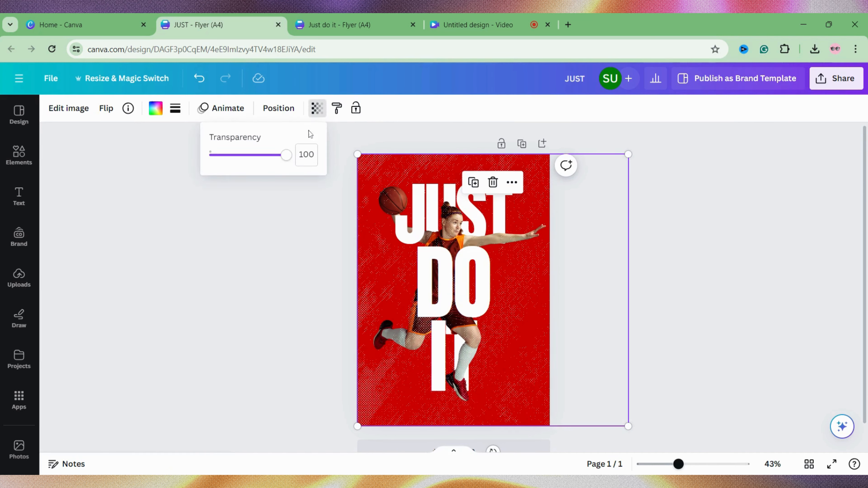
{"action": "left_click_drag", "start_coordinate": [291, 158], "coordinate": [257, 168]}
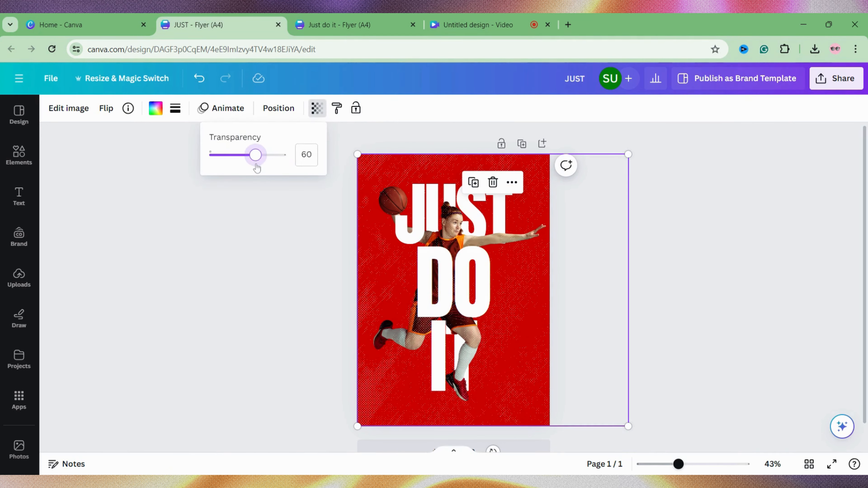
- Move the grunge texture down the layer order so it sits between the DO and JUST text layers
{"action": "left_click", "coordinate": [278, 108]}
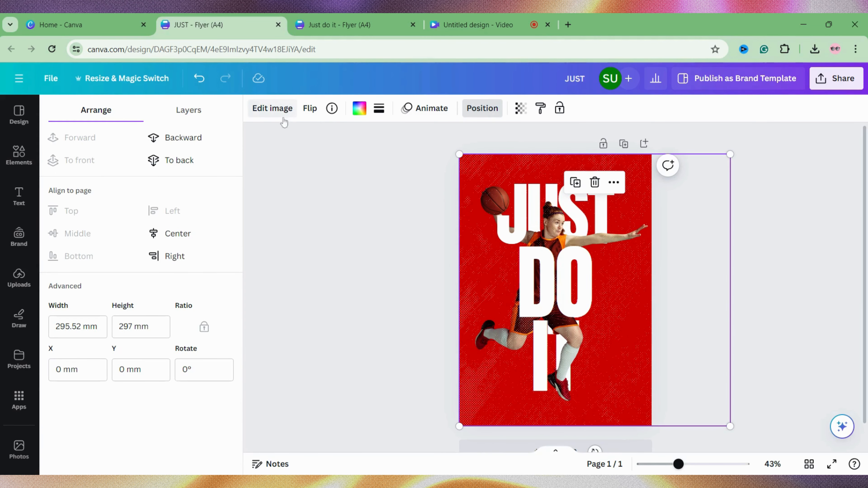
{"action": "left_click", "coordinate": [197, 119]}
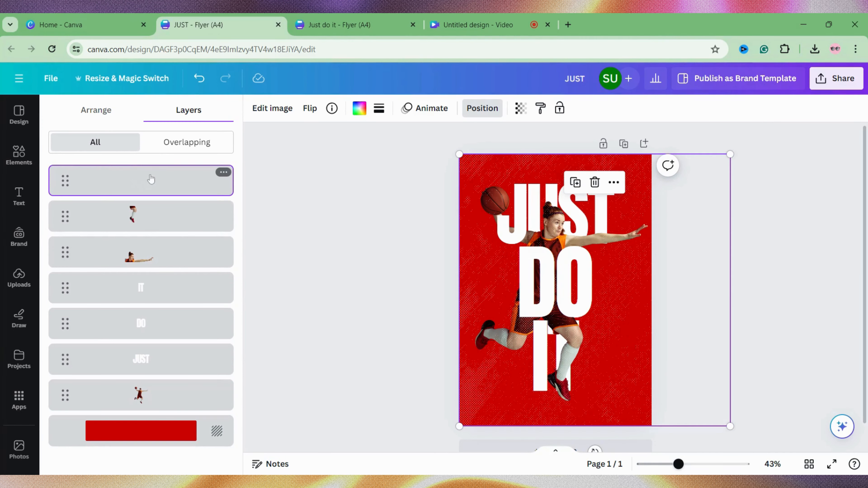
{"action": "left_click_drag", "start_coordinate": [150, 179], "coordinate": [156, 361]}
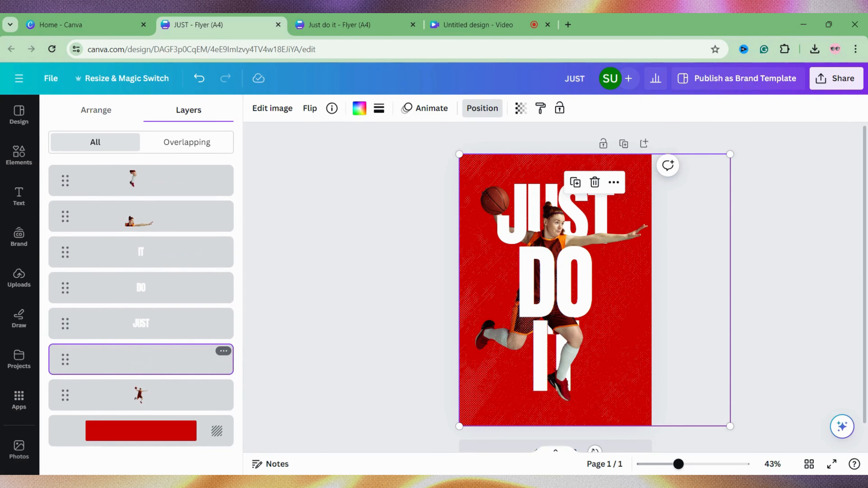
{"action": "left_click_drag", "start_coordinate": [157, 359], "coordinate": [155, 308]}
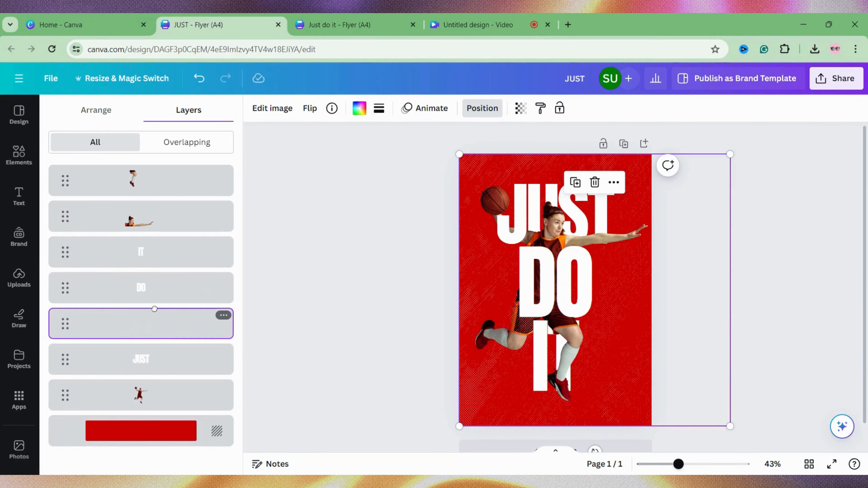
{"action": "left_click", "coordinate": [415, 322]}
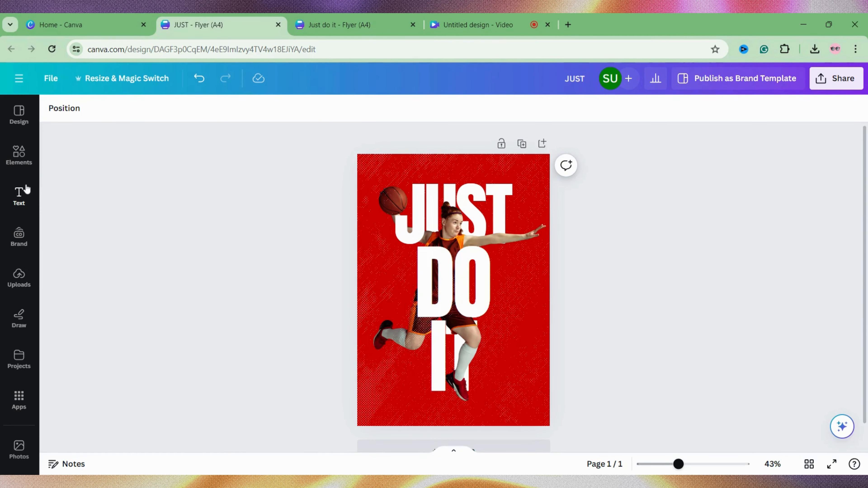
{"action": "left_click", "coordinate": [26, 189]}
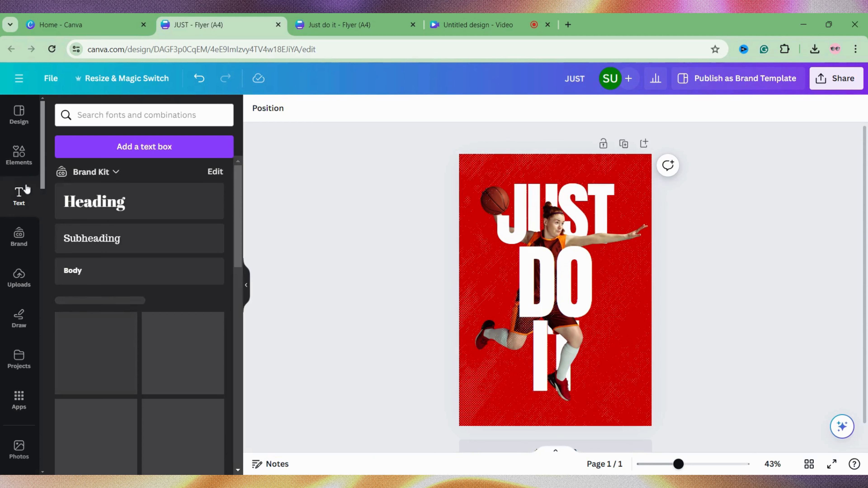
{"action": "left_click", "coordinate": [18, 160]}
{"action": "left_click", "coordinate": [201, 115]}
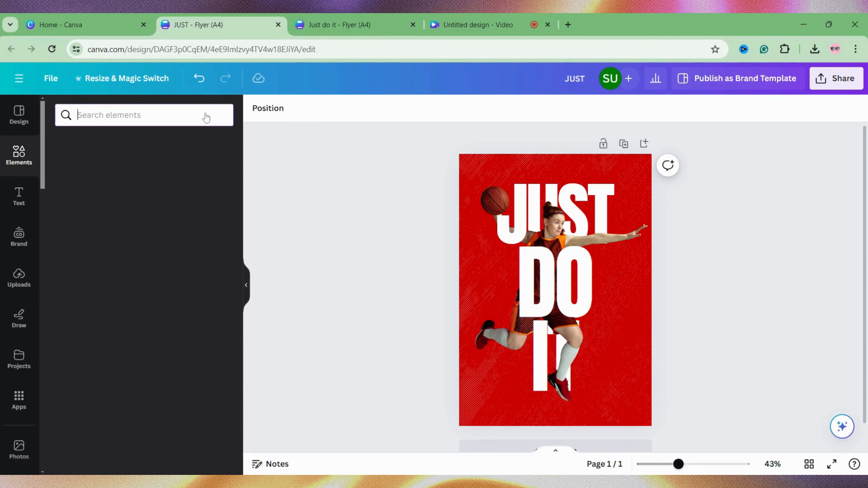
{"action": "scroll", "coordinate": [144, 261], "scroll_direction": "down", "scroll_amount": 3}
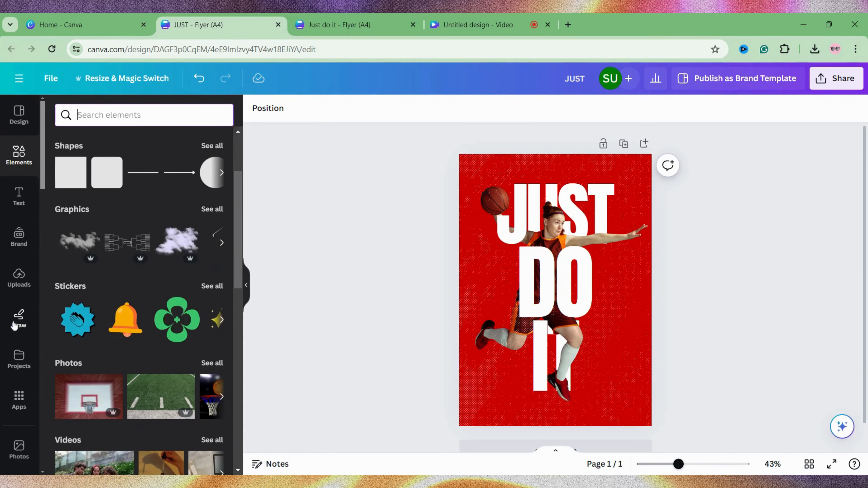
{"action": "scroll", "coordinate": [15, 316], "scroll_direction": "down", "scroll_amount": 5}
{"action": "scroll", "coordinate": [13, 326], "scroll_direction": "down", "scroll_amount": 5}
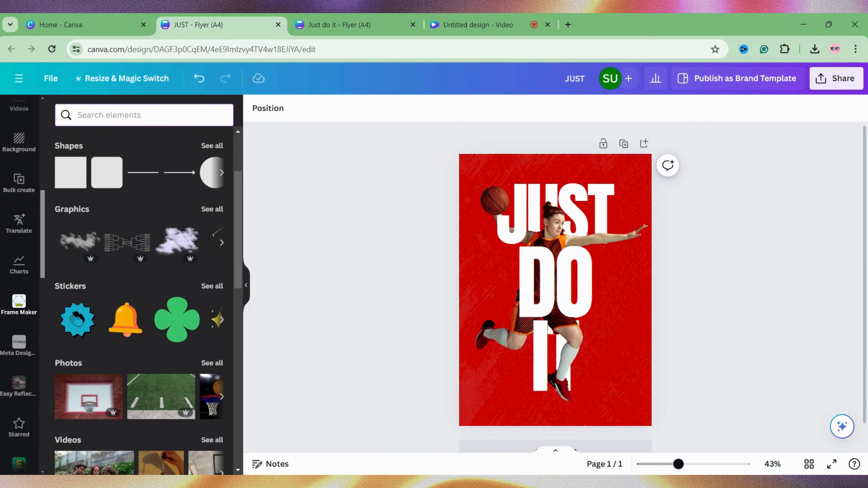
{"action": "scroll", "coordinate": [13, 260], "scroll_direction": "up", "scroll_amount": 5}
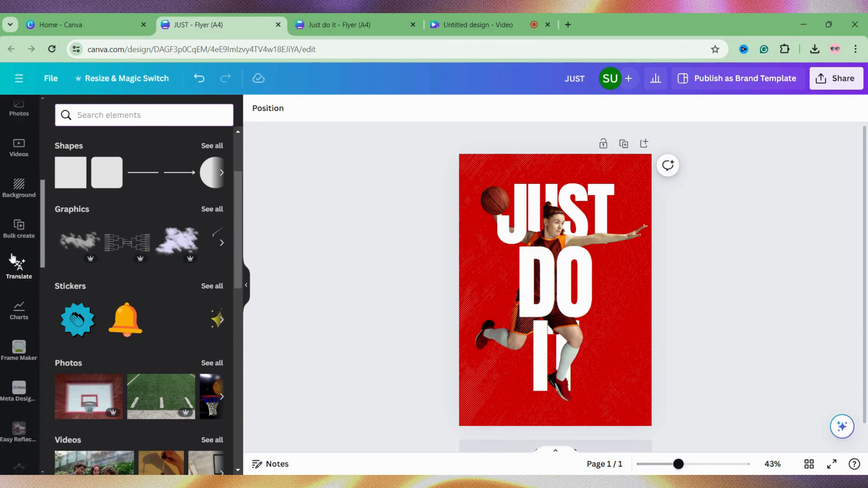
- Search the available apps for "brand" and open the Brandfetch app
{"action": "left_click", "coordinate": [18, 167]}
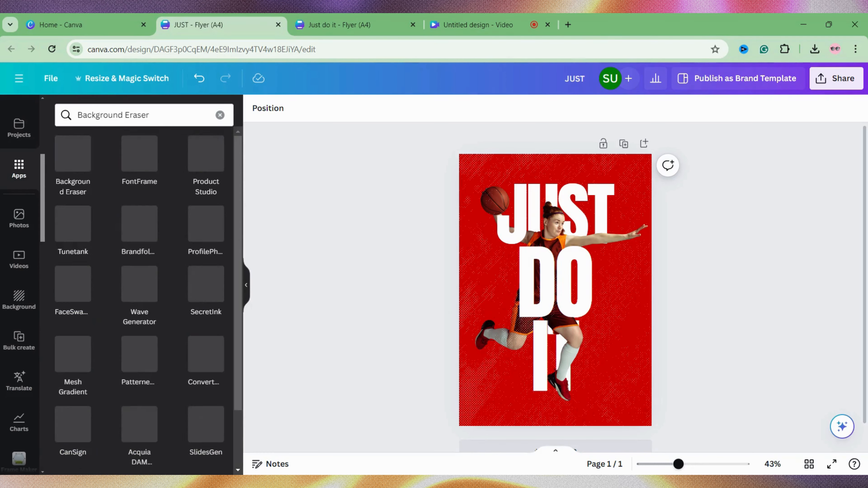
{"action": "left_click", "coordinate": [133, 115]}
{"action": "key", "text": "ctrl+a"}
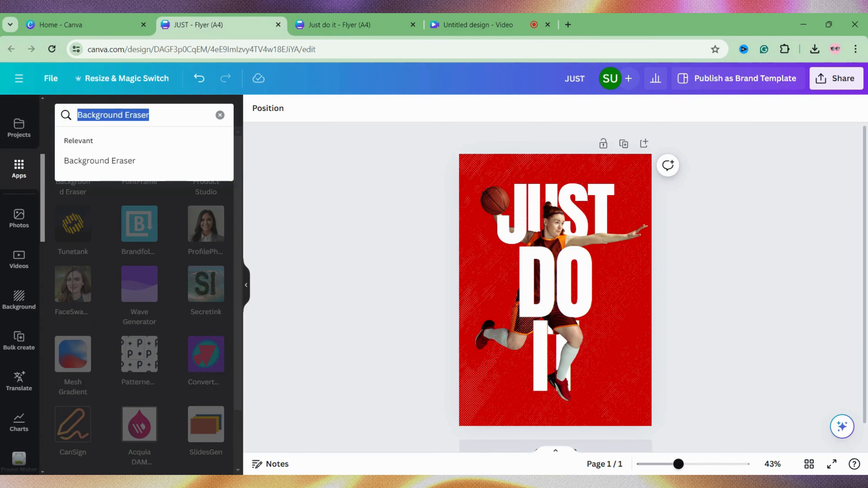
{"action": "type", "text": "brand"}
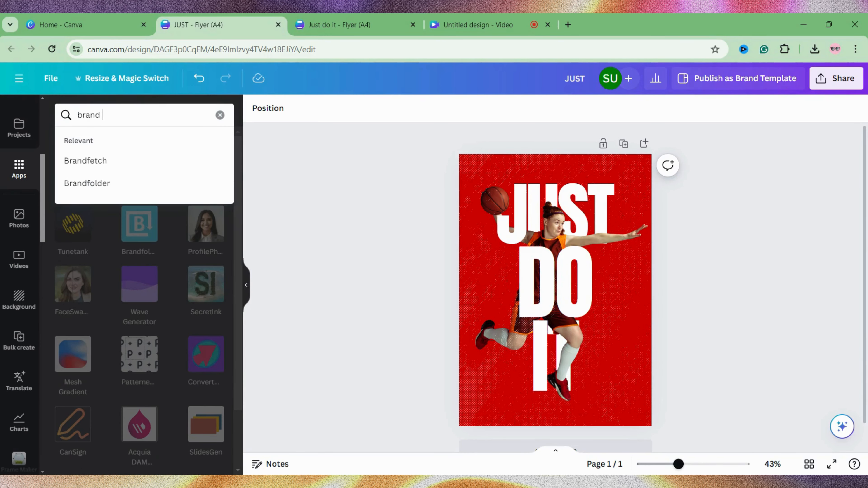
{"action": "key", "text": "Return"}
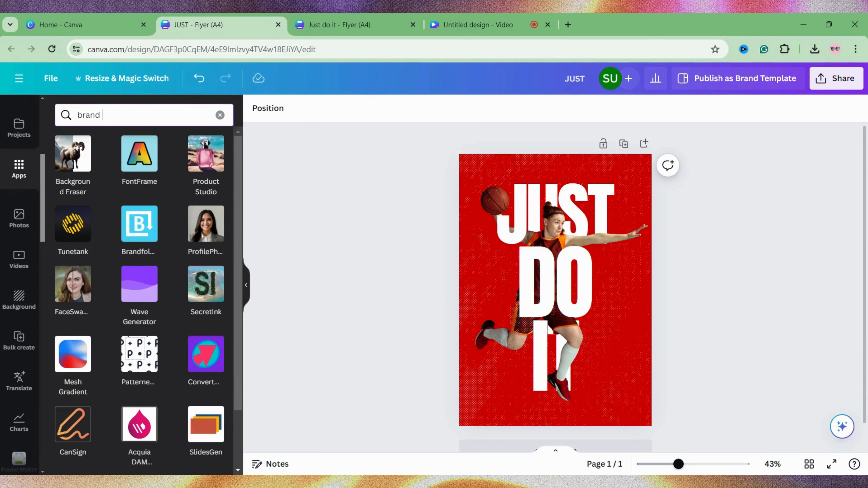
{"action": "left_click", "coordinate": [125, 161]}
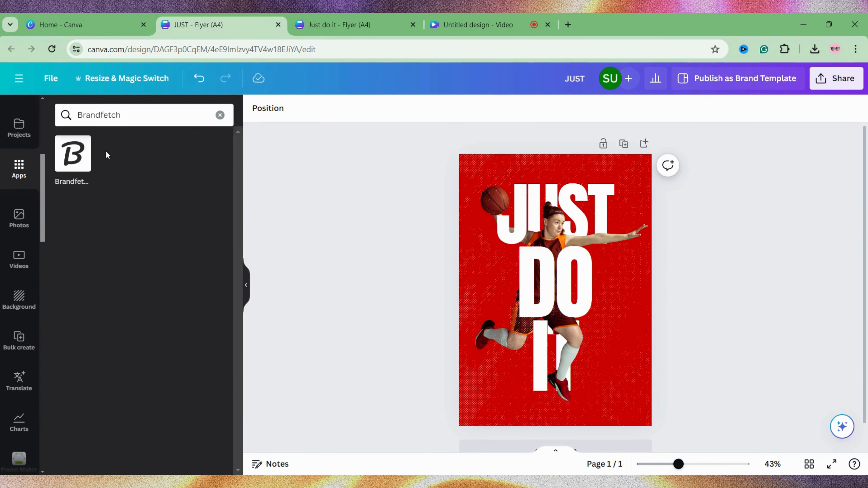
{"action": "left_click", "coordinate": [82, 168]}
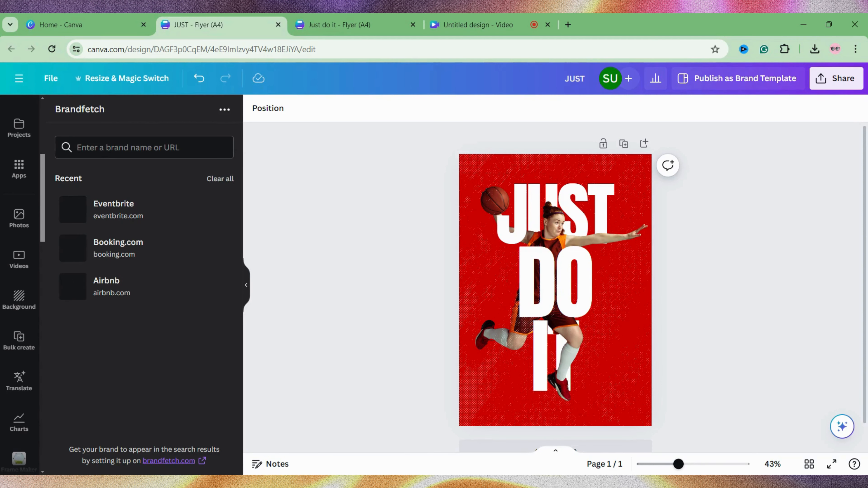
- Search Brandfetch for "nike", choose the nike.com brand and add its white swoosh logo to the page
{"action": "type", "text": "nike"}
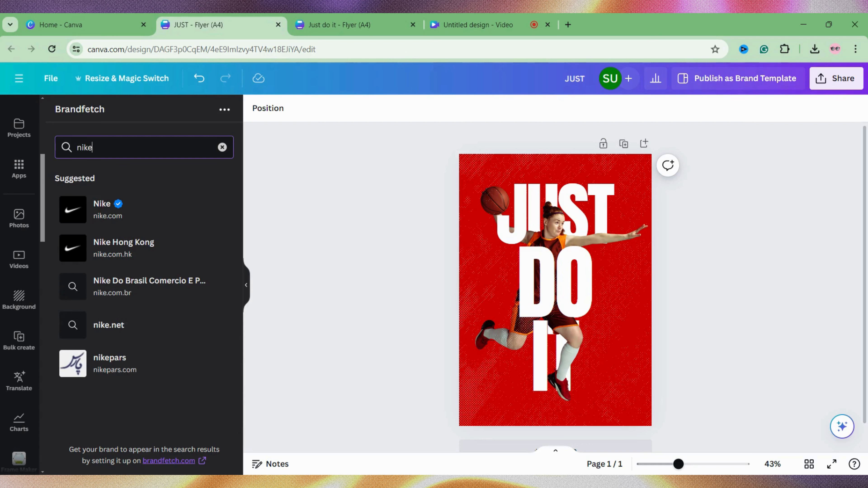
{"action": "left_click", "coordinate": [161, 219]}
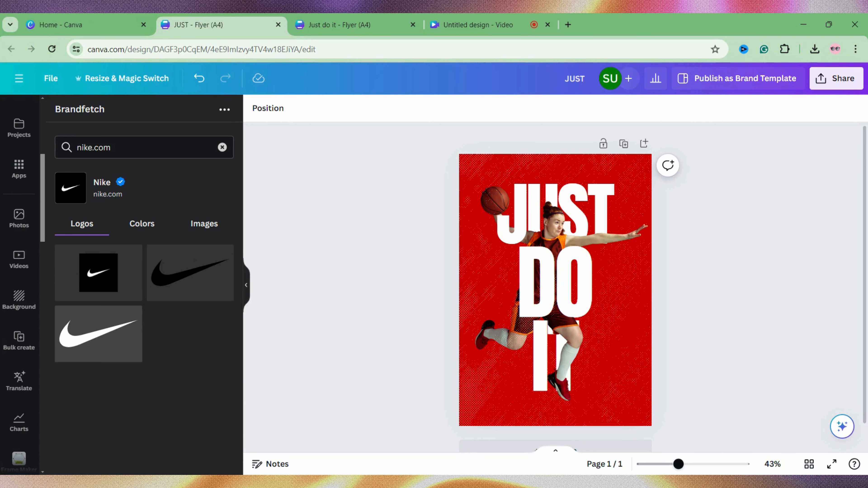
{"action": "left_click", "coordinate": [131, 330]}
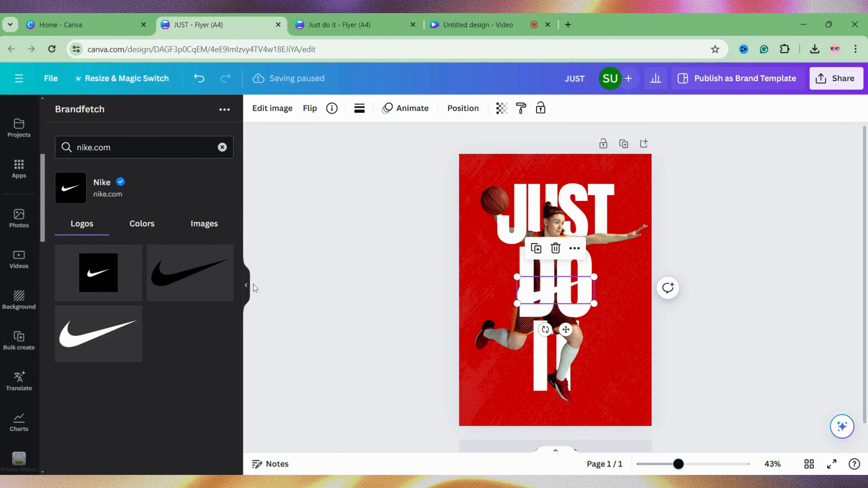
{"action": "left_click", "coordinate": [246, 285]}
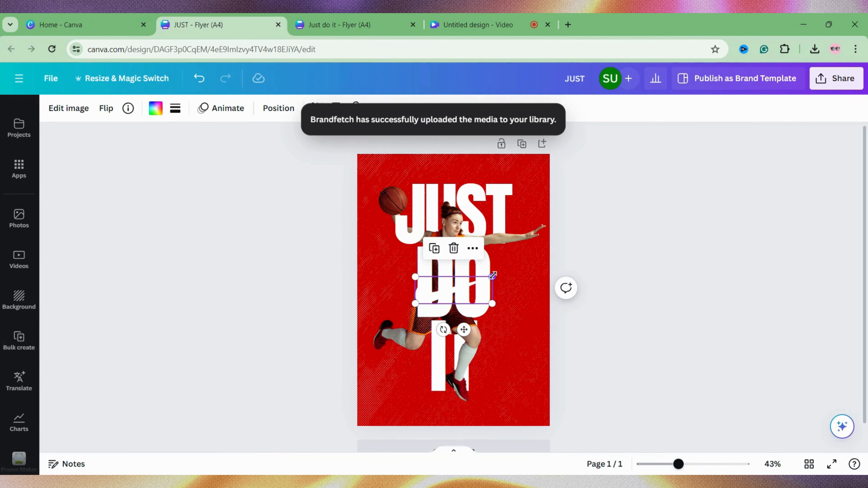
- Shrink the white Nike logo and place it below the word IT near the page's lower edge
{"action": "left_click_drag", "start_coordinate": [489, 281], "coordinate": [453, 444]}
{"action": "left_click", "coordinate": [595, 356]}
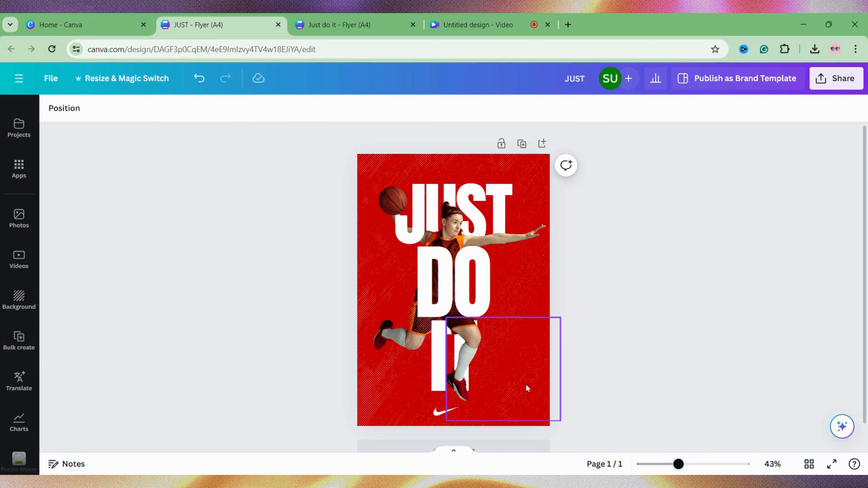
{"action": "left_click", "coordinate": [452, 410]}
{"action": "left_click", "coordinate": [453, 409]}
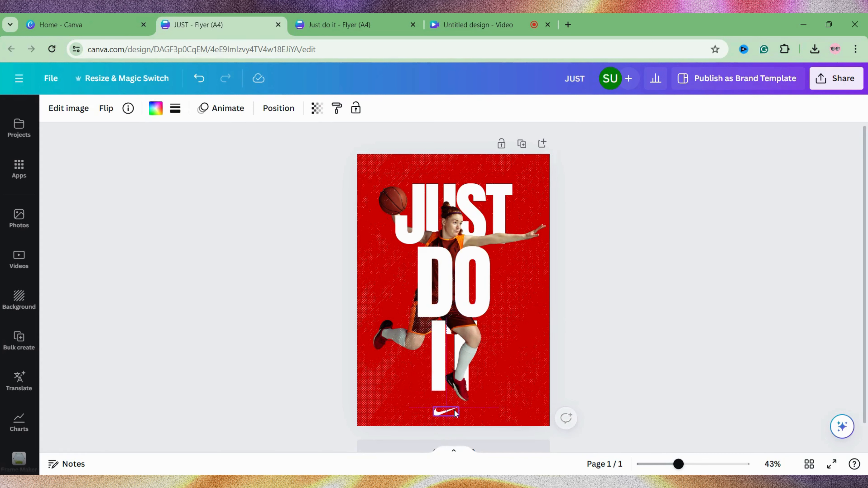
{"action": "left_click", "coordinate": [606, 333]}
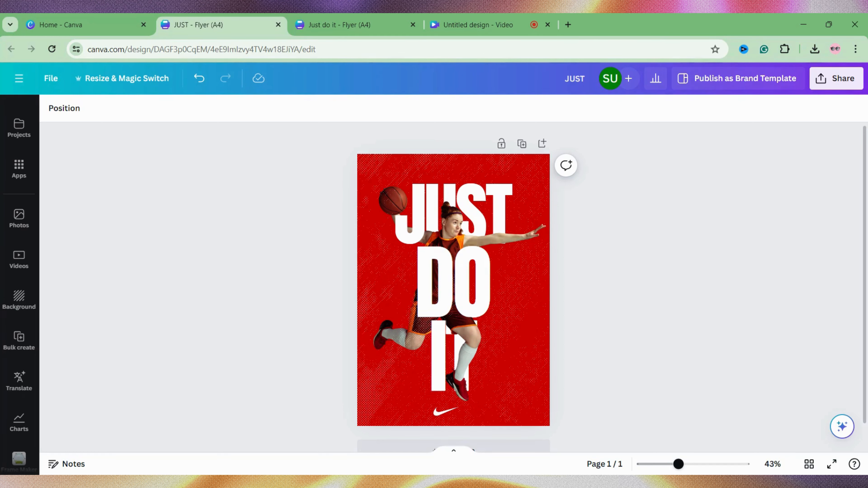
- Review the effects and the light adjustment settings available for the player's upper-body cutout
{"action": "left_click", "coordinate": [509, 243]}
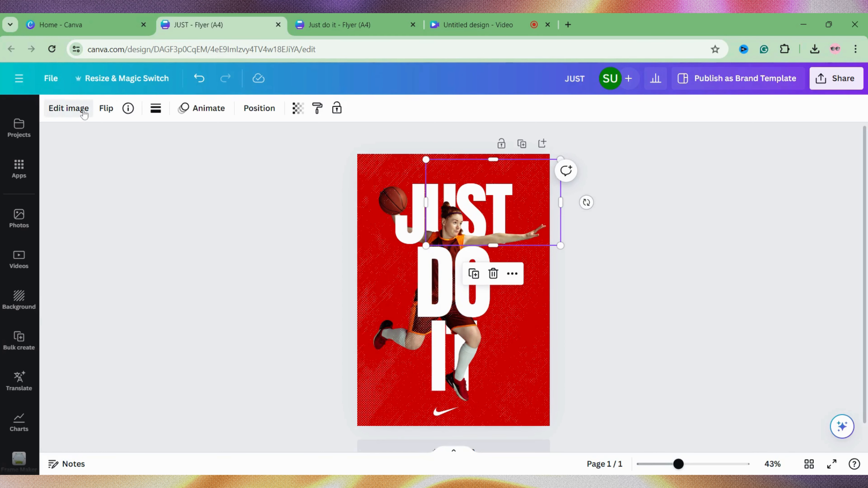
{"action": "left_click", "coordinate": [84, 114]}
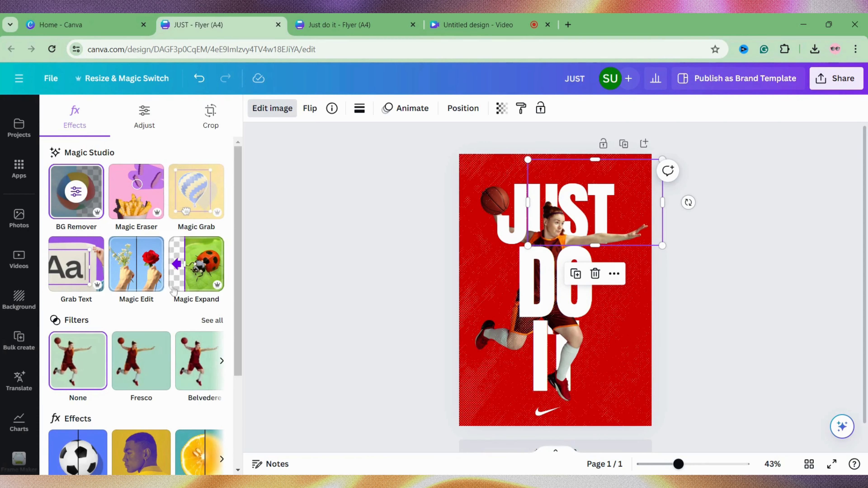
{"action": "scroll", "coordinate": [115, 321], "scroll_direction": "down", "scroll_amount": 3}
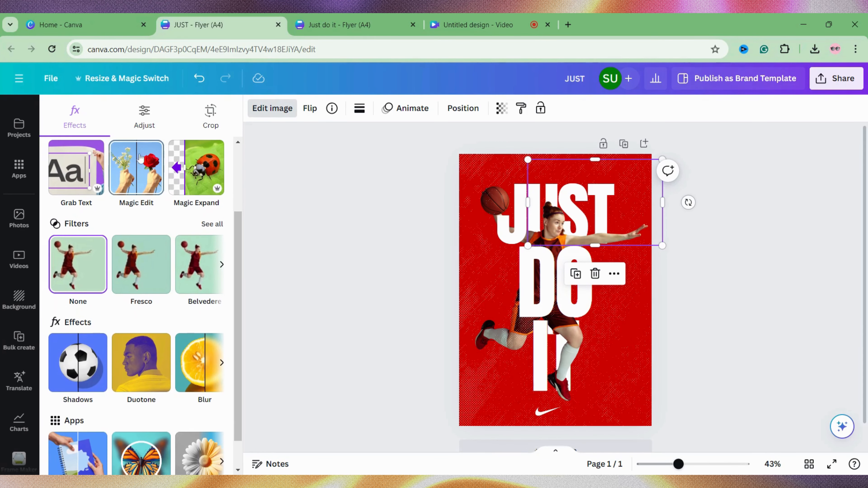
{"action": "scroll", "coordinate": [140, 308], "scroll_direction": "down", "scroll_amount": 1}
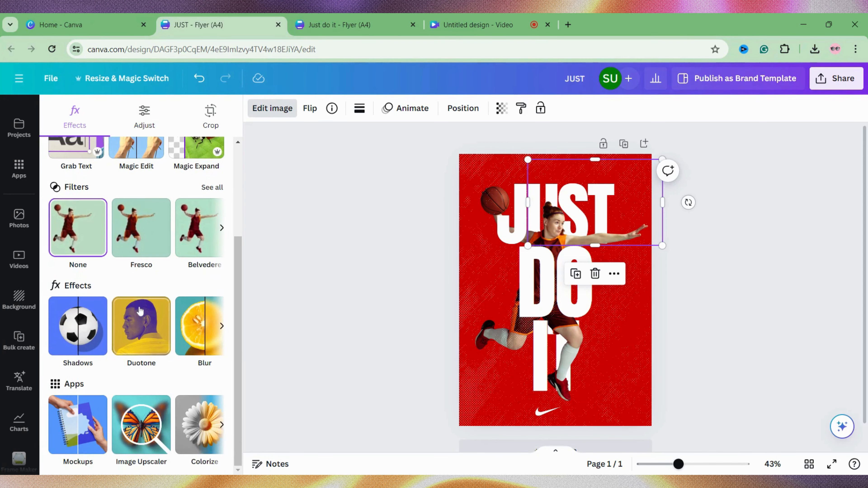
{"action": "scroll", "coordinate": [140, 310], "scroll_direction": "up", "scroll_amount": 4}
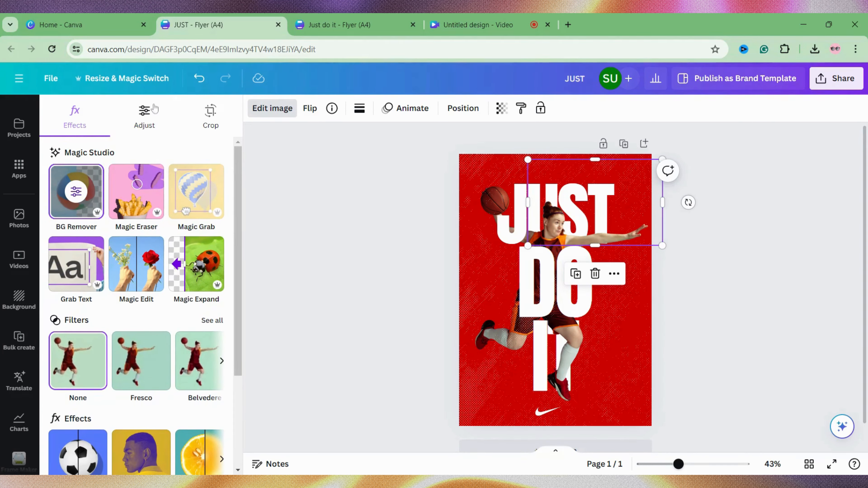
{"action": "left_click", "coordinate": [144, 119]}
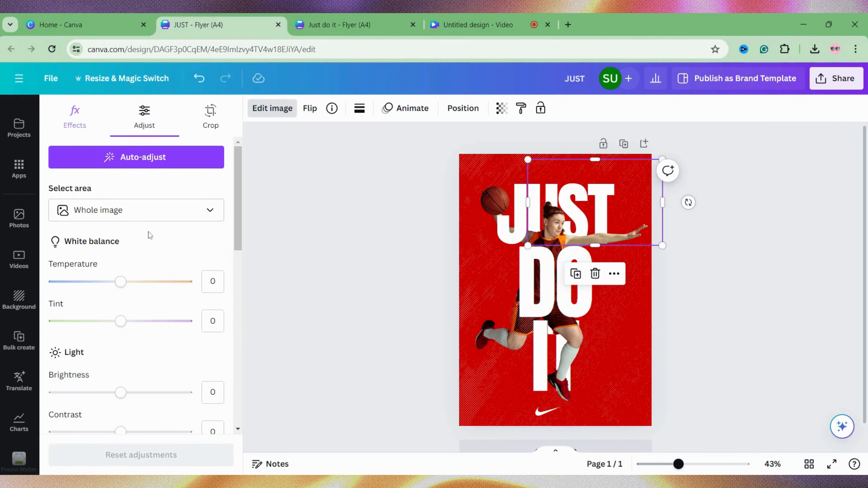
{"action": "scroll", "coordinate": [156, 312], "scroll_direction": "down", "scroll_amount": 3}
{"action": "scroll", "coordinate": [156, 311], "scroll_direction": "up", "scroll_amount": 2}
{"action": "scroll", "coordinate": [156, 312], "scroll_direction": "down", "scroll_amount": 3}
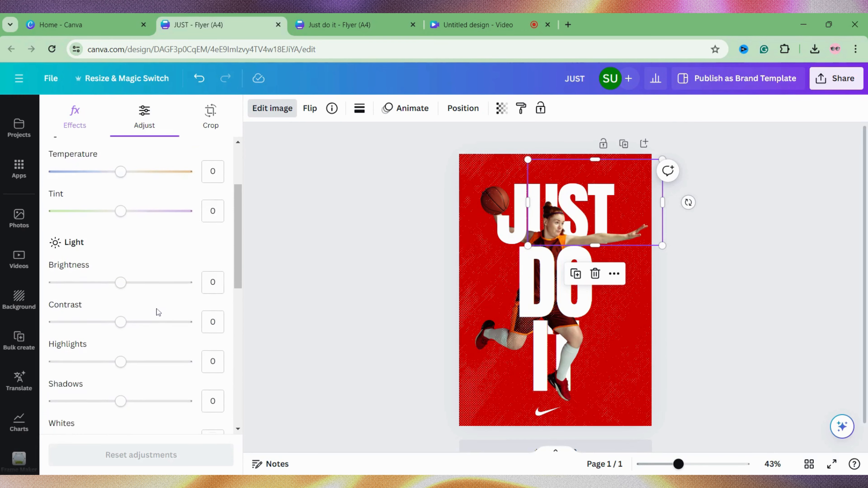
{"action": "left_click_drag", "start_coordinate": [121, 255], "coordinate": [120, 281]}
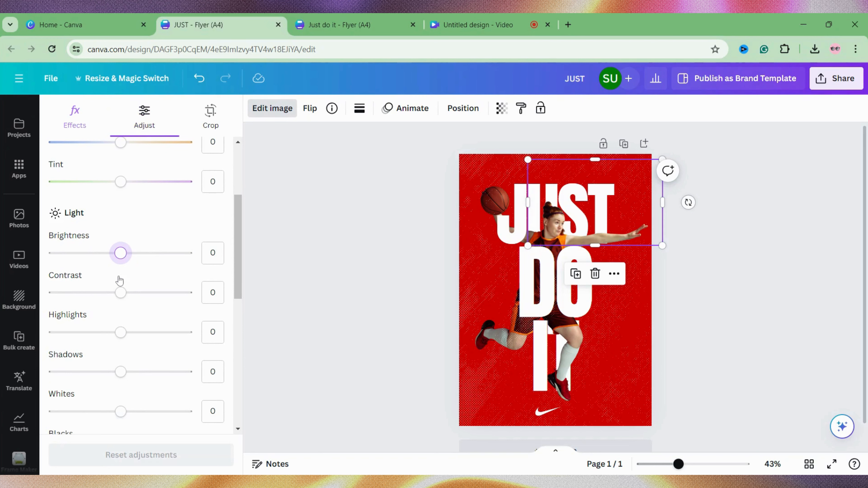
{"action": "scroll", "coordinate": [119, 333], "scroll_direction": "down", "scroll_amount": 2}
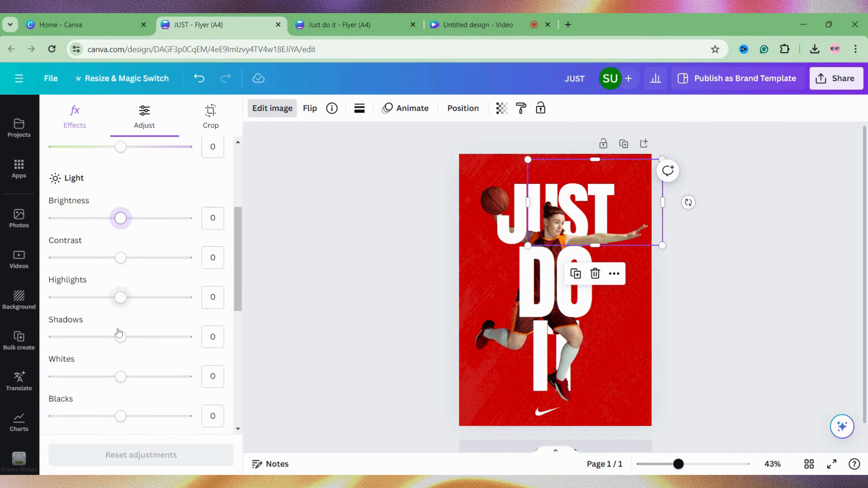
{"action": "mouse_move", "coordinate": [119, 334]}
{"action": "left_mouse_down"}
{"action": "mouse_move", "coordinate": [48, 336]}
{"action": "mouse_move", "coordinate": [117, 333]}
{"action": "mouse_move", "coordinate": [126, 347]}
{"action": "mouse_move", "coordinate": [120, 343]}
{"action": "left_mouse_up"}
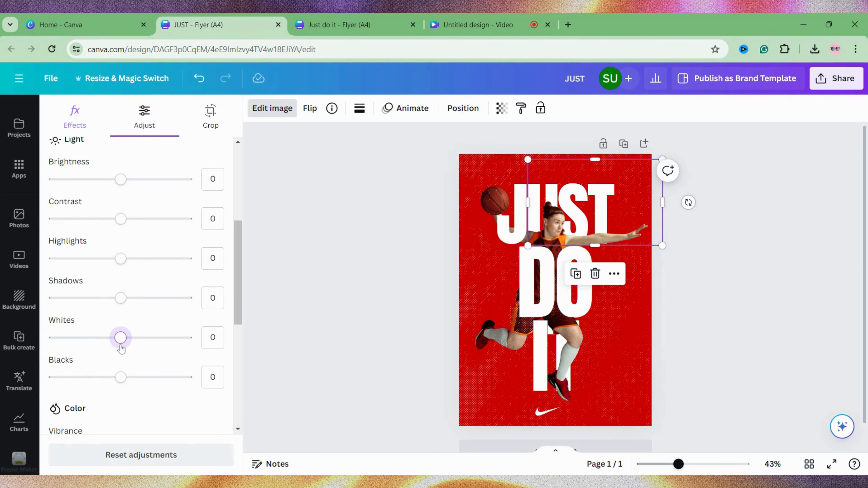
- Browse all filters for the upper-body cutout and try Noir from the Mono group
{"action": "left_click", "coordinate": [75, 129]}
{"action": "scroll", "coordinate": [154, 272], "scroll_direction": "down", "scroll_amount": 4}
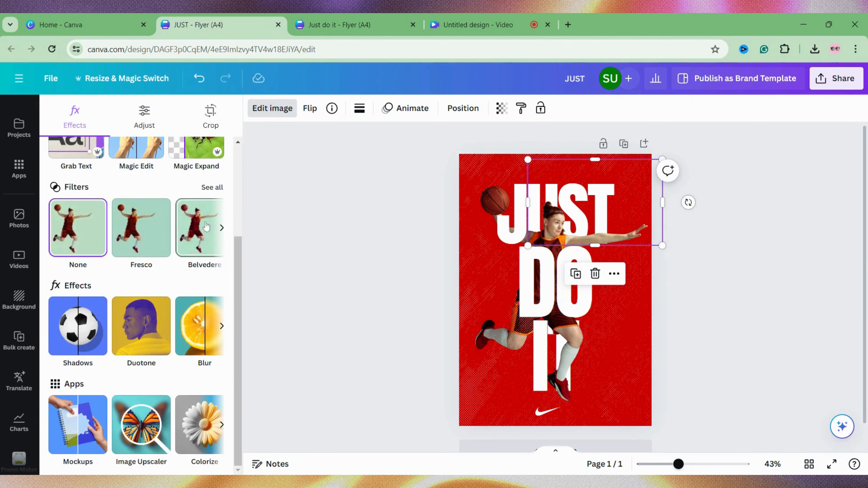
{"action": "left_click", "coordinate": [216, 189]}
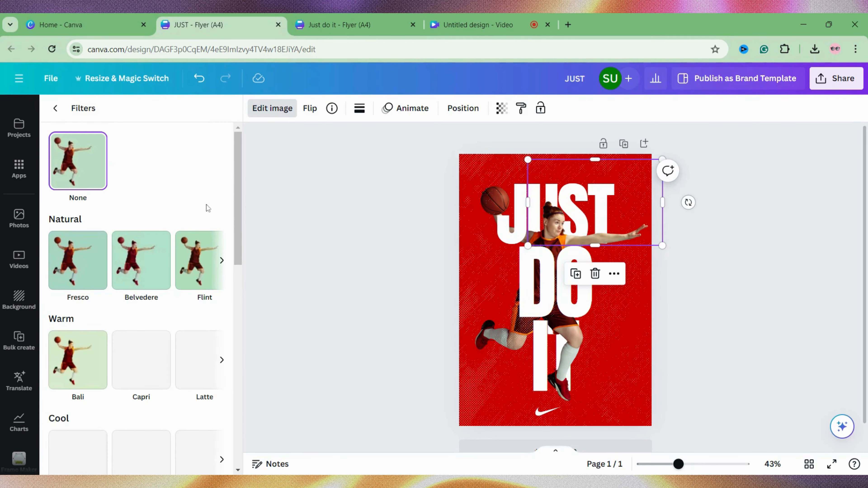
{"action": "scroll", "coordinate": [182, 279], "scroll_direction": "down", "scroll_amount": 4}
{"action": "scroll", "coordinate": [182, 279], "scroll_direction": "down", "scroll_amount": 8}
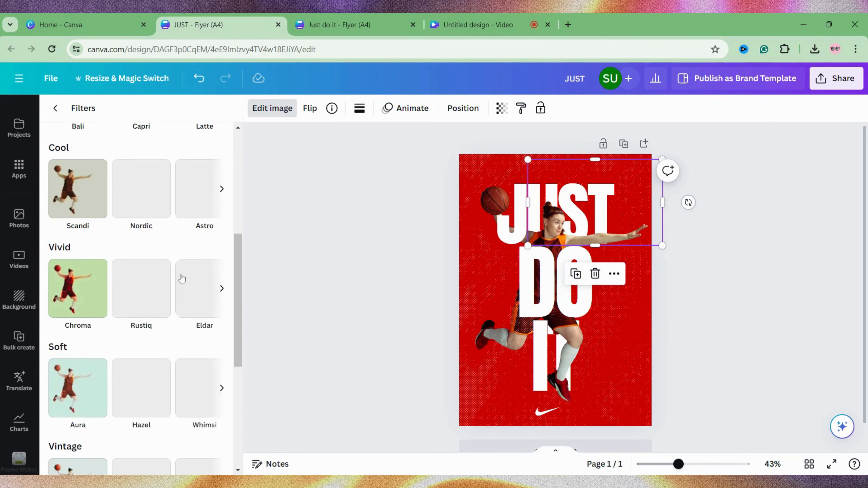
{"action": "scroll", "coordinate": [154, 348], "scroll_direction": "down", "scroll_amount": 4}
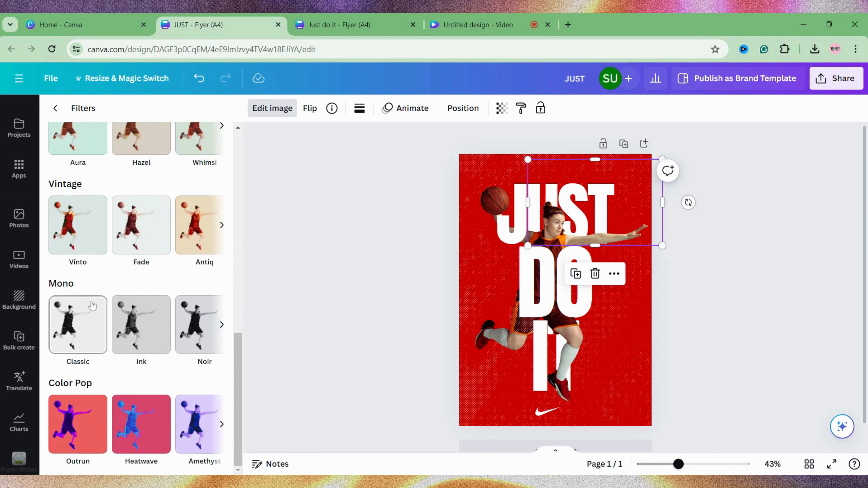
{"action": "left_click", "coordinate": [204, 327]}
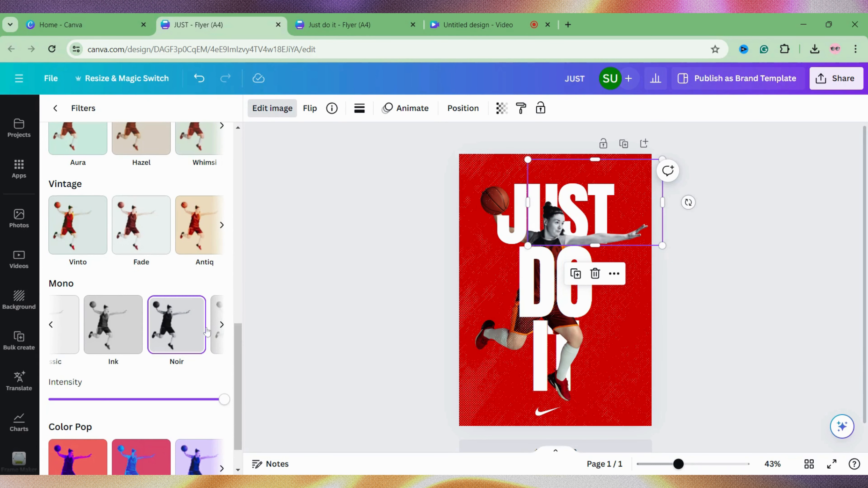
- Compare the Film, Newspaper and Slate mono filters on the upper-body cutout and keep Slate at full intensity
{"action": "left_click", "coordinate": [223, 326]}
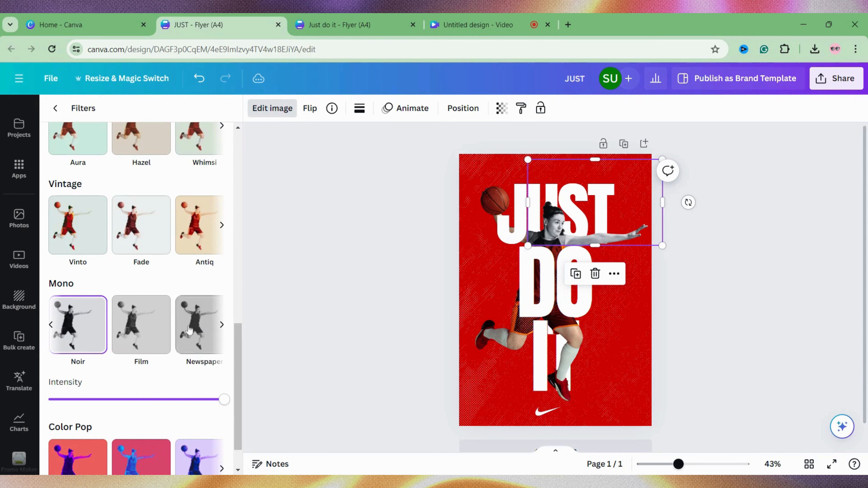
{"action": "left_click", "coordinate": [146, 331]}
{"action": "left_click", "coordinate": [221, 329]}
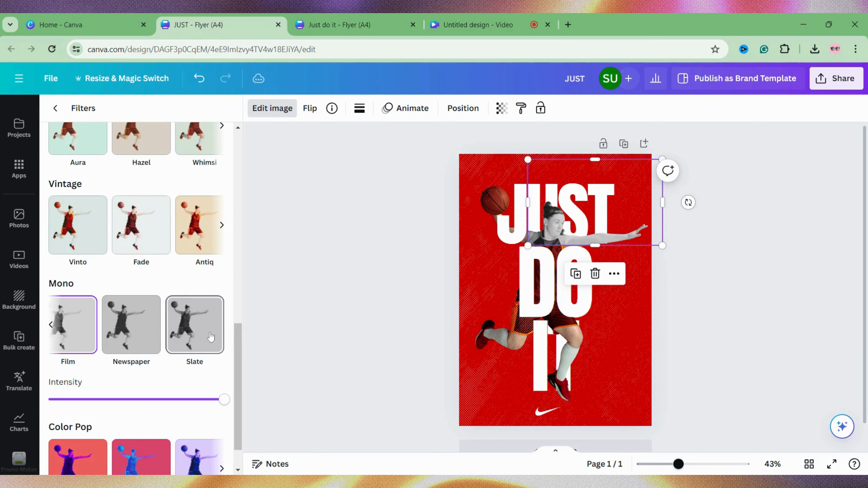
{"action": "left_click", "coordinate": [146, 331]}
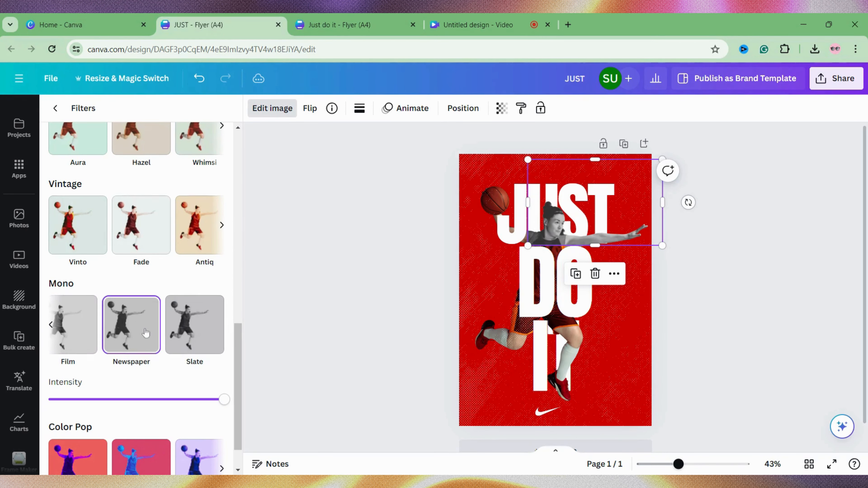
{"action": "left_click", "coordinate": [188, 337]}
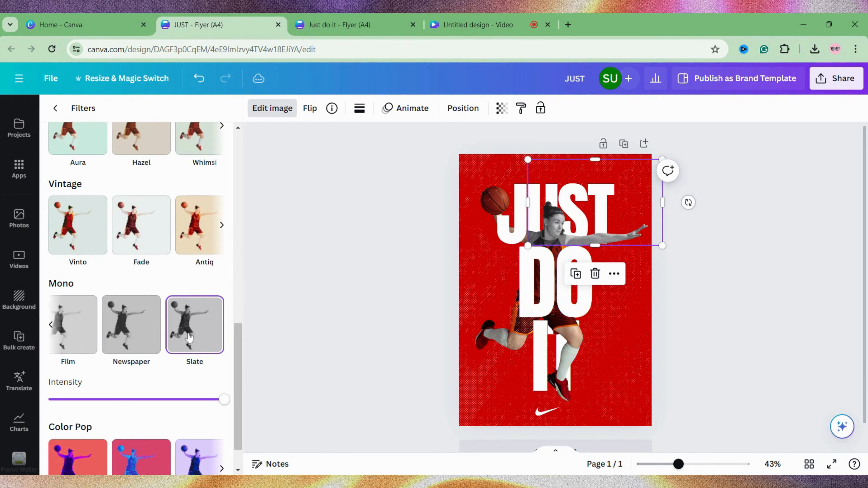
{"action": "left_click", "coordinate": [134, 329]}
{"action": "left_click", "coordinate": [168, 336]}
{"action": "mouse_move", "coordinate": [226, 402]}
{"action": "left_mouse_down"}
{"action": "mouse_move", "coordinate": [196, 402]}
{"action": "mouse_move", "coordinate": [227, 408]}
{"action": "left_mouse_up"}
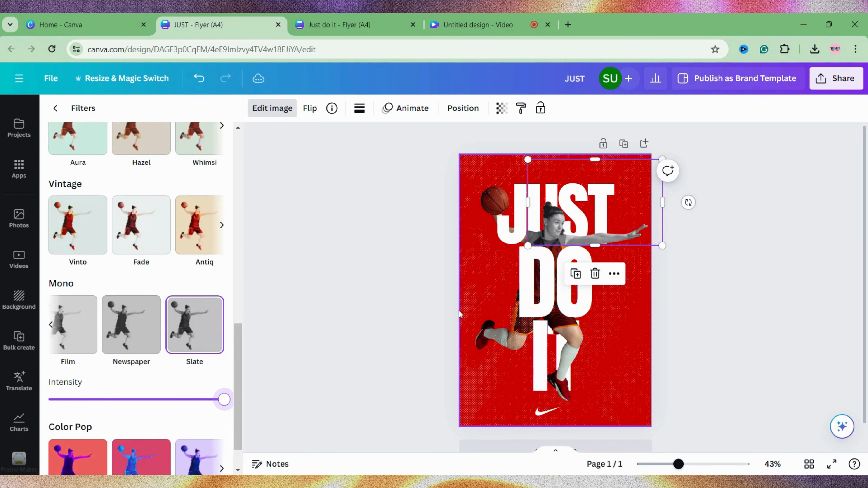
- Select the player's front-leg cutout from the layer list and apply the Slate mono filter to it
{"action": "left_click", "coordinate": [352, 259]}
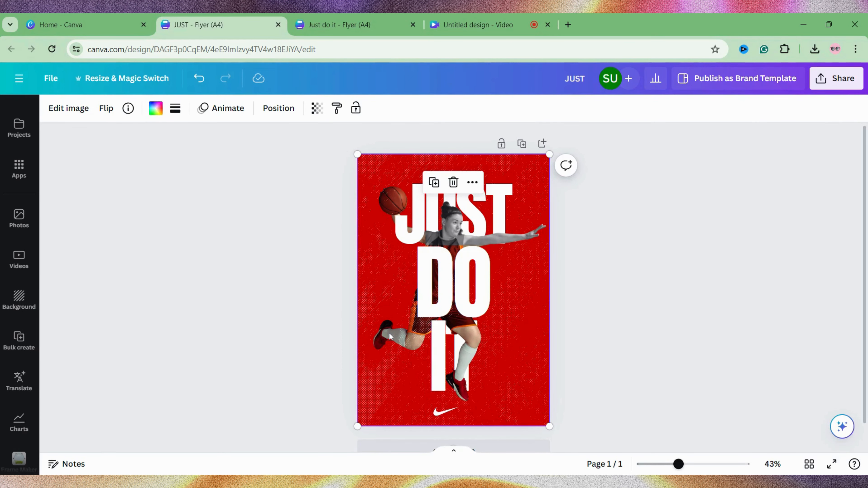
{"action": "left_click", "coordinate": [279, 109]}
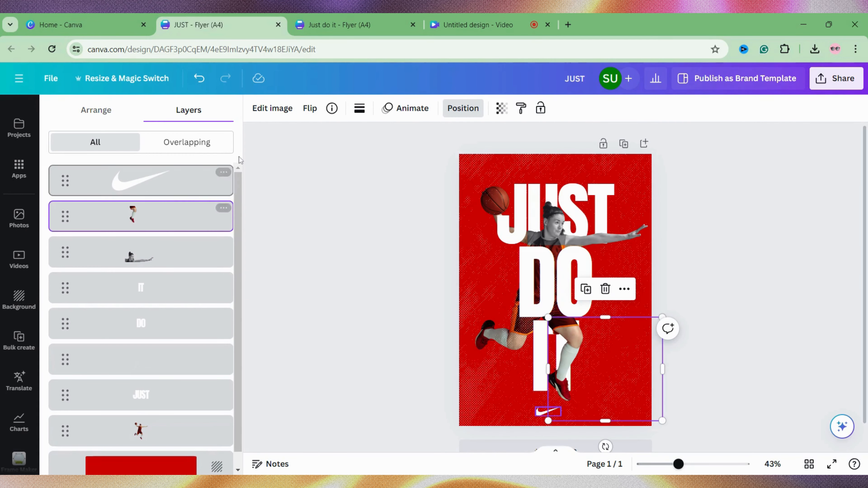
{"action": "left_click", "coordinate": [281, 109]}
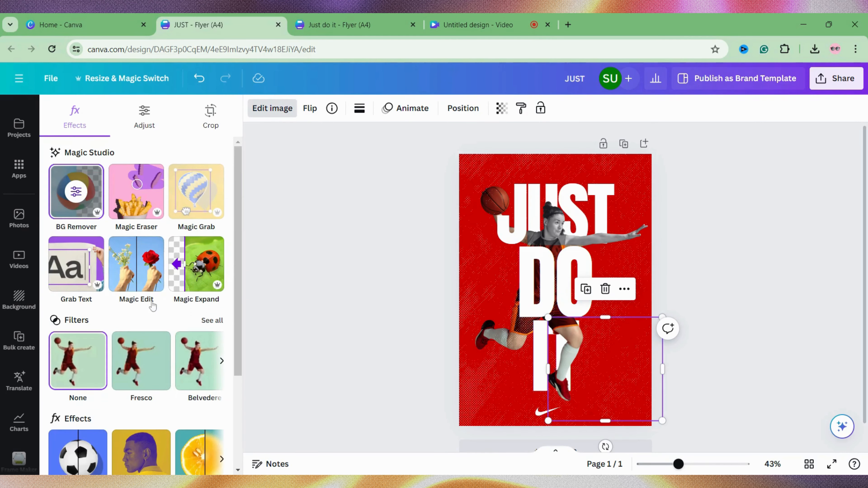
{"action": "scroll", "coordinate": [223, 181], "scroll_direction": "down", "scroll_amount": 4}
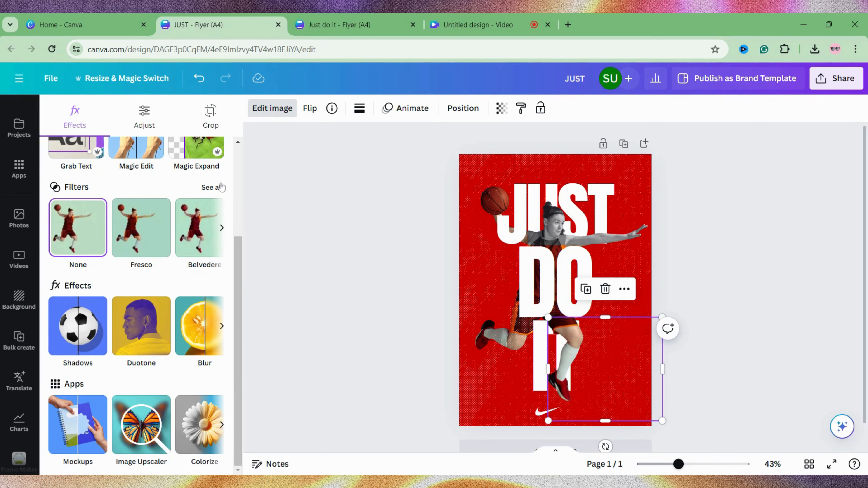
{"action": "left_click", "coordinate": [219, 187]}
{"action": "scroll", "coordinate": [173, 289], "scroll_direction": "down", "scroll_amount": 5}
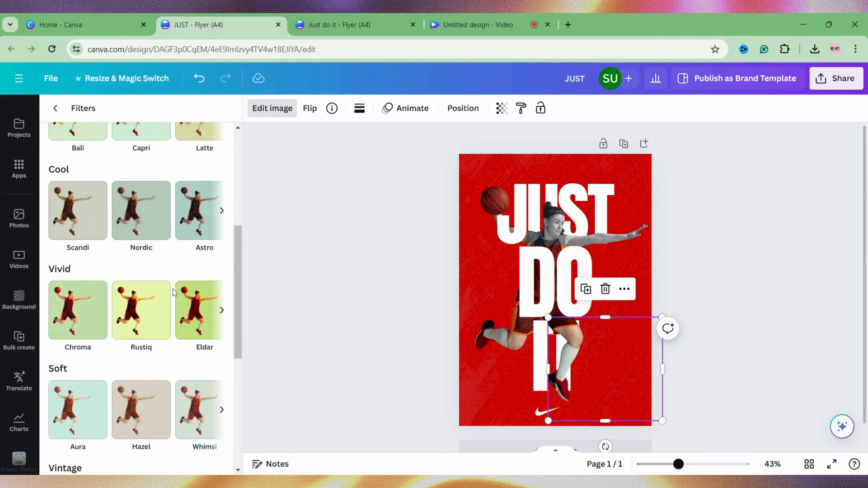
{"action": "scroll", "coordinate": [173, 289], "scroll_direction": "down", "scroll_amount": 7}
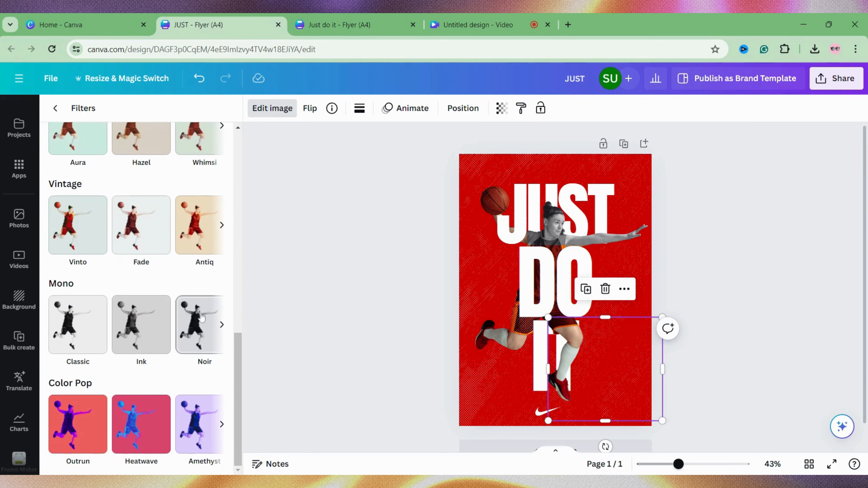
{"action": "left_click", "coordinate": [222, 325]}
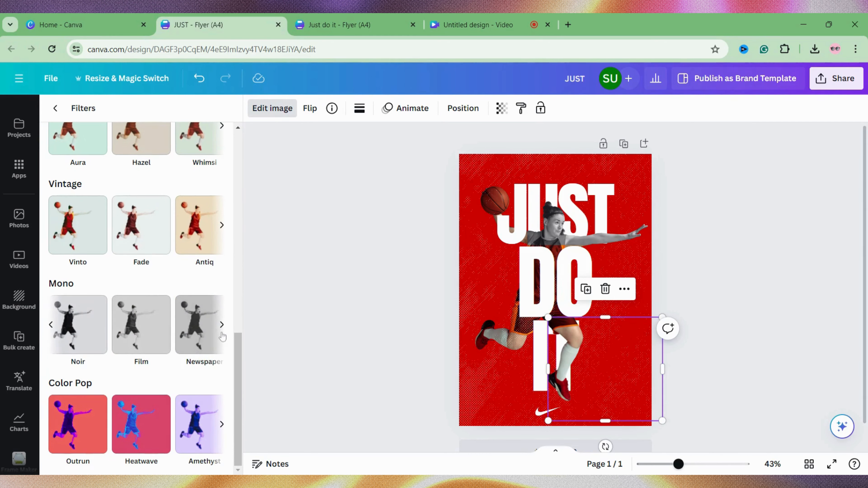
{"action": "left_click", "coordinate": [222, 326]}
{"action": "left_click", "coordinate": [212, 327]}
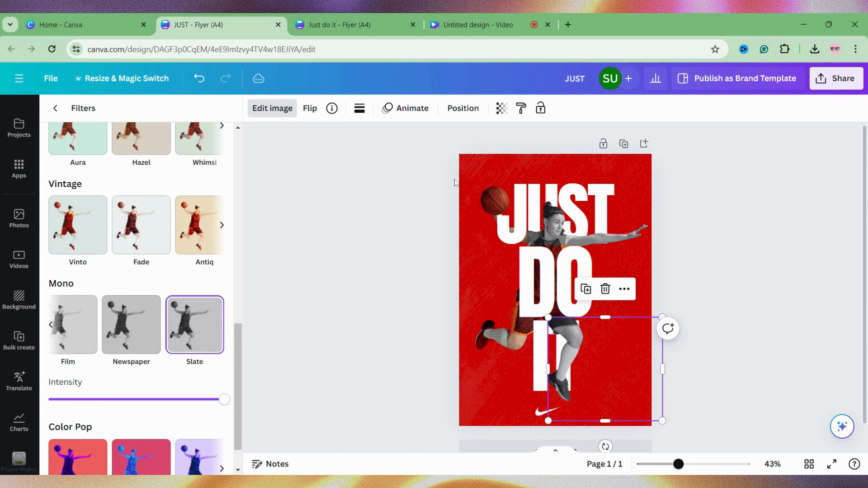
- Select the full player image just above the red background in the layer list and apply the Slate mono filter
{"action": "left_click", "coordinate": [490, 253]}
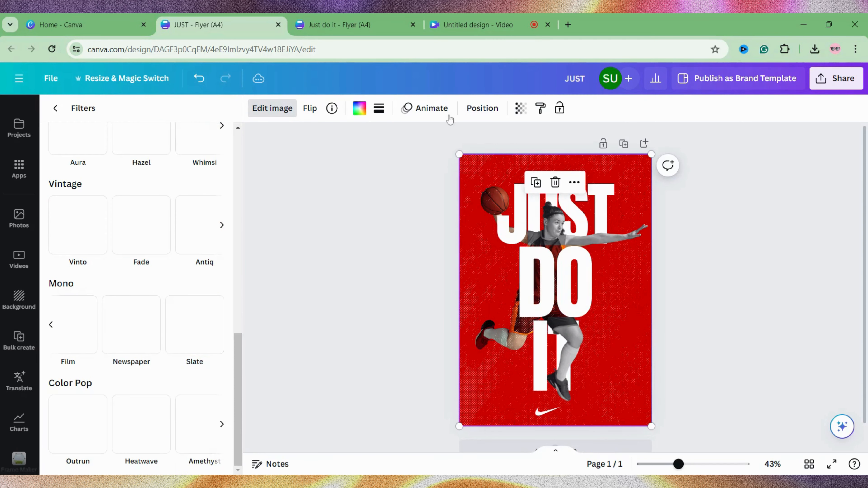
{"action": "left_click", "coordinate": [481, 108]}
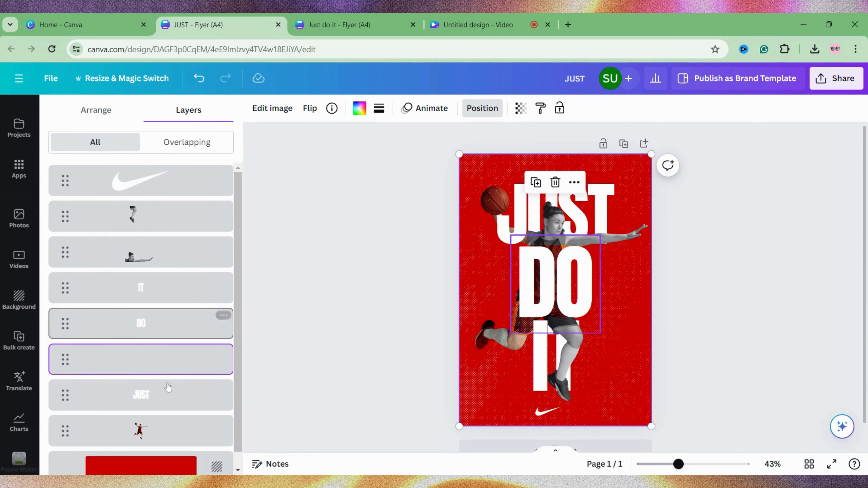
{"action": "scroll", "coordinate": [167, 388], "scroll_direction": "down", "scroll_amount": 1}
{"action": "left_click", "coordinate": [151, 414]}
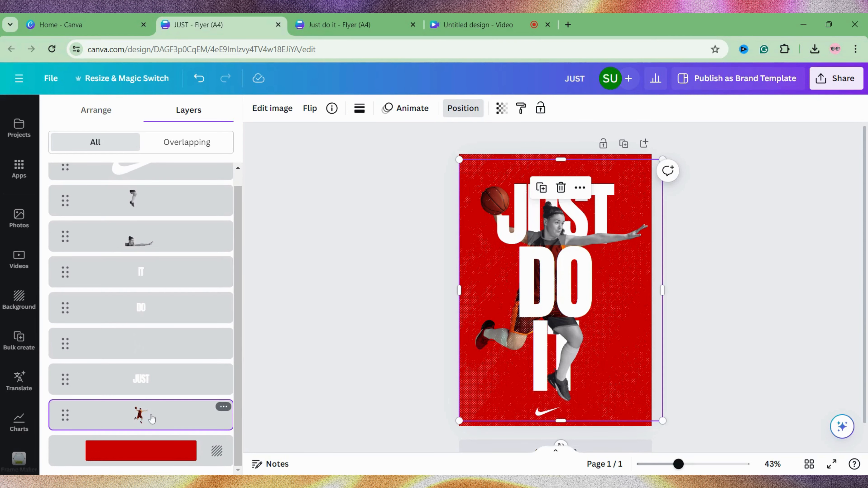
{"action": "left_click", "coordinate": [277, 108]}
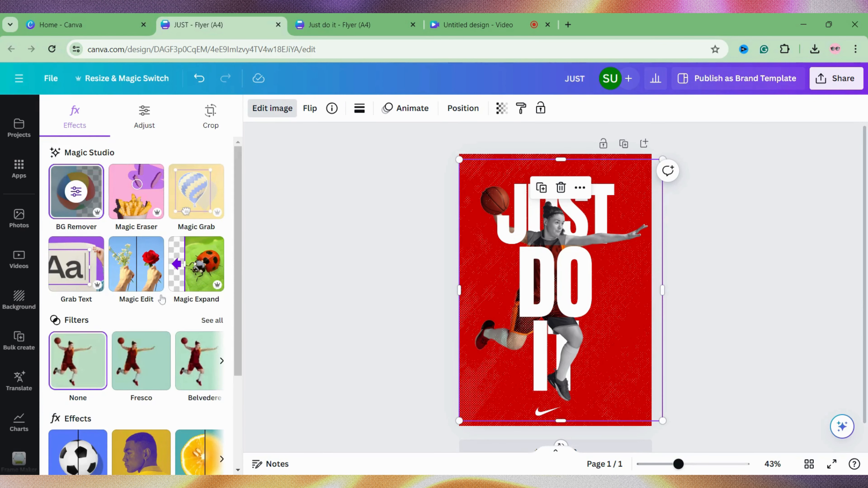
{"action": "scroll", "coordinate": [185, 307], "scroll_direction": "down", "scroll_amount": 3}
{"action": "scroll", "coordinate": [186, 306], "scroll_direction": "up", "scroll_amount": 1}
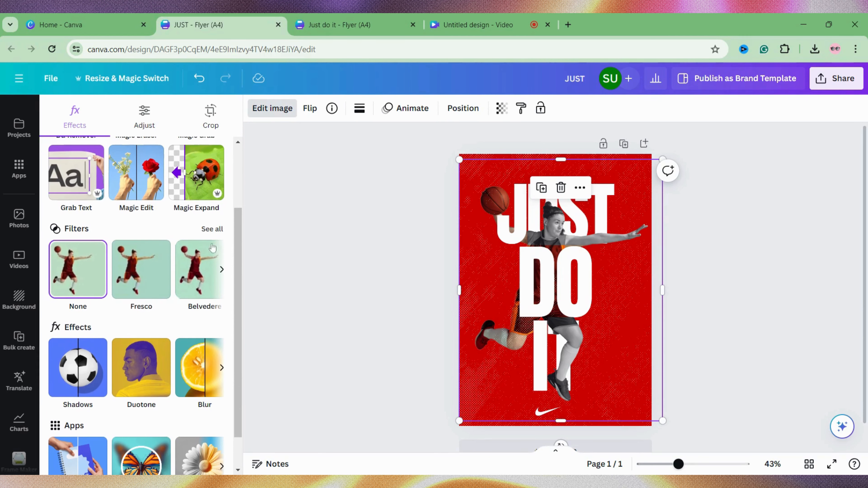
{"action": "left_click", "coordinate": [212, 229]}
{"action": "scroll", "coordinate": [189, 342], "scroll_direction": "down", "scroll_amount": 6}
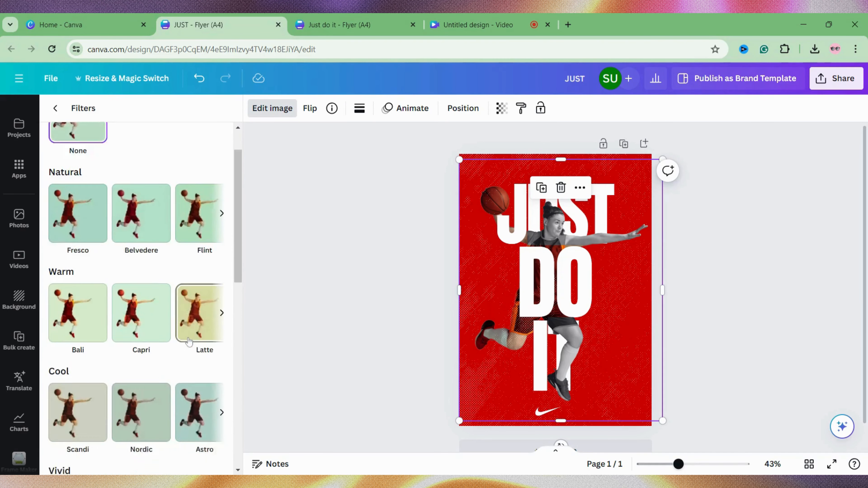
{"action": "scroll", "coordinate": [189, 342], "scroll_direction": "down", "scroll_amount": 3}
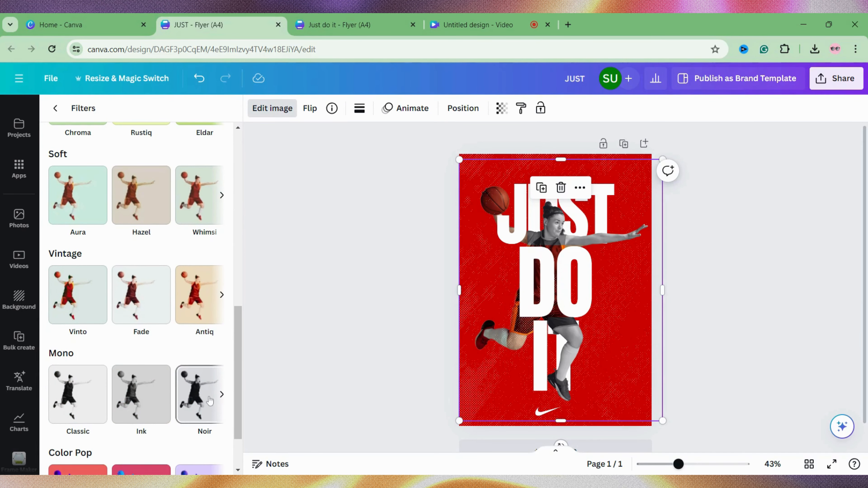
{"action": "left_click", "coordinate": [223, 397]}
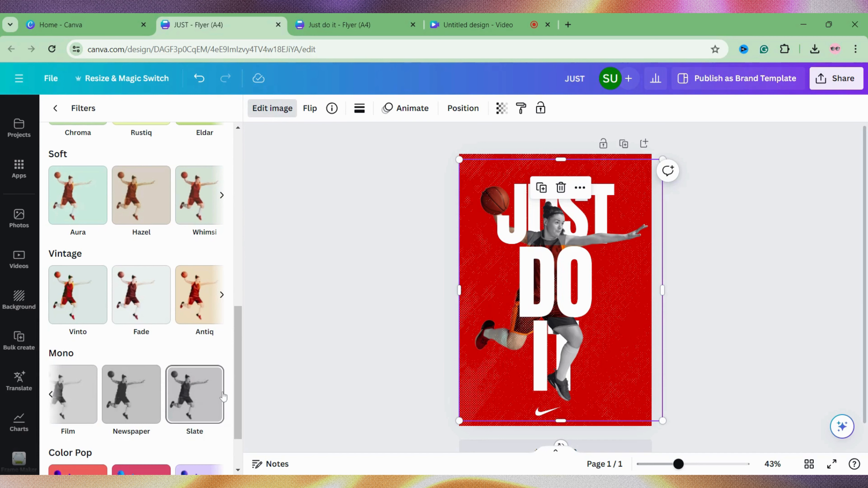
{"action": "left_click", "coordinate": [196, 398]}
- Deselect the player image and present the finished flyer in full screen
{"action": "left_click", "coordinate": [324, 329]}
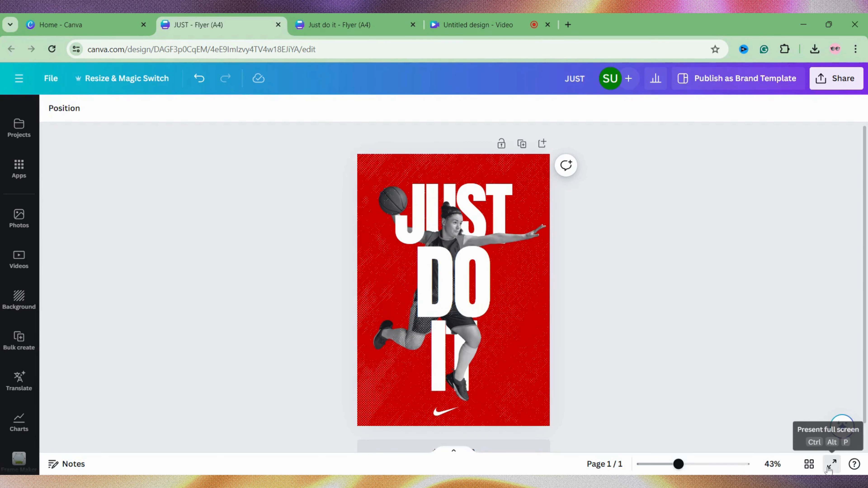
{"action": "left_click", "coordinate": [830, 465]}
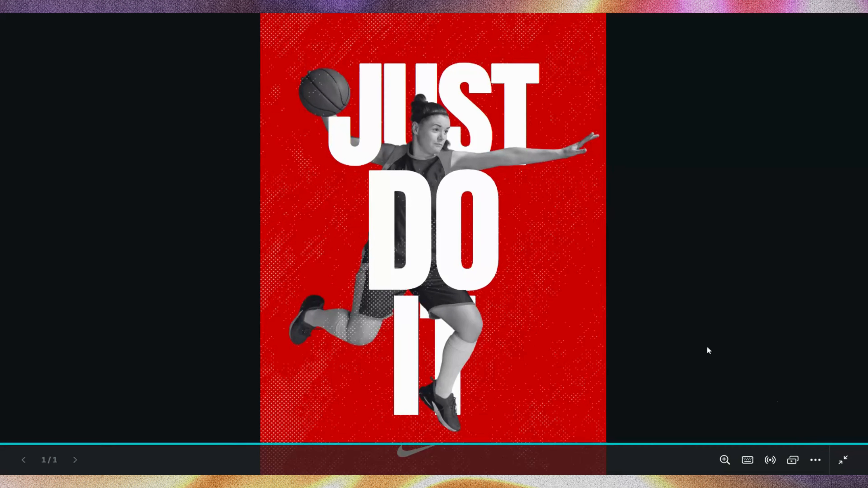